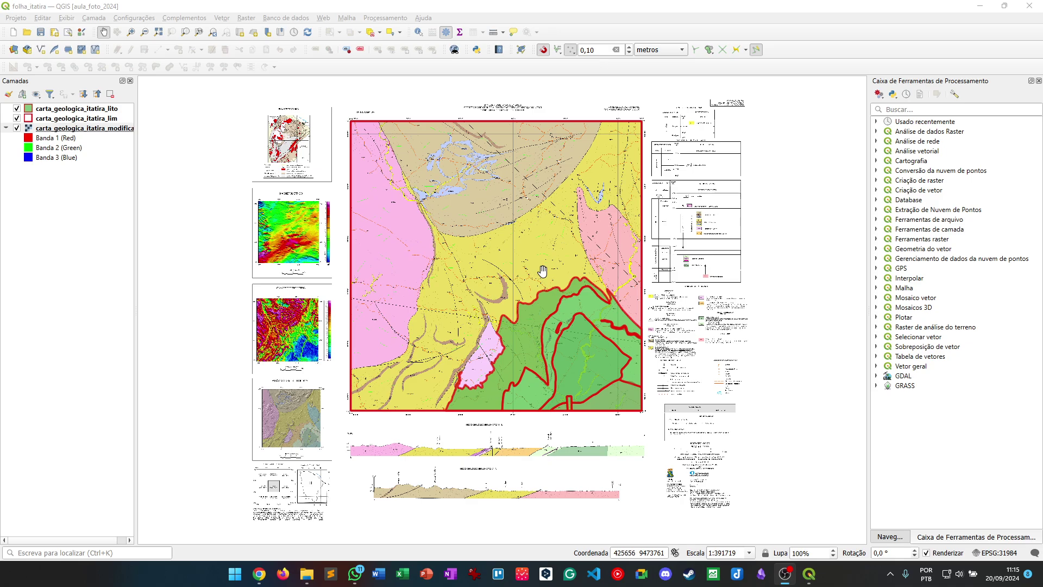
Examine the structural symbols on the geological map, from the dip measurements near Faz. Olho d'Água to the fold axis in the Prcig unit
scroll(523, 273, "up", 3)
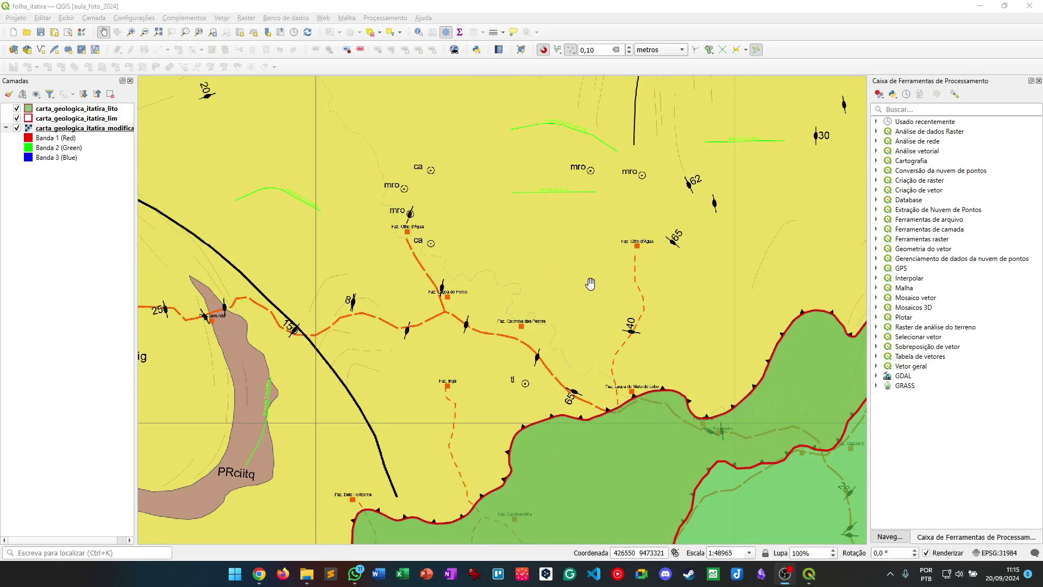
left_click_drag(707, 240, 605, 340)
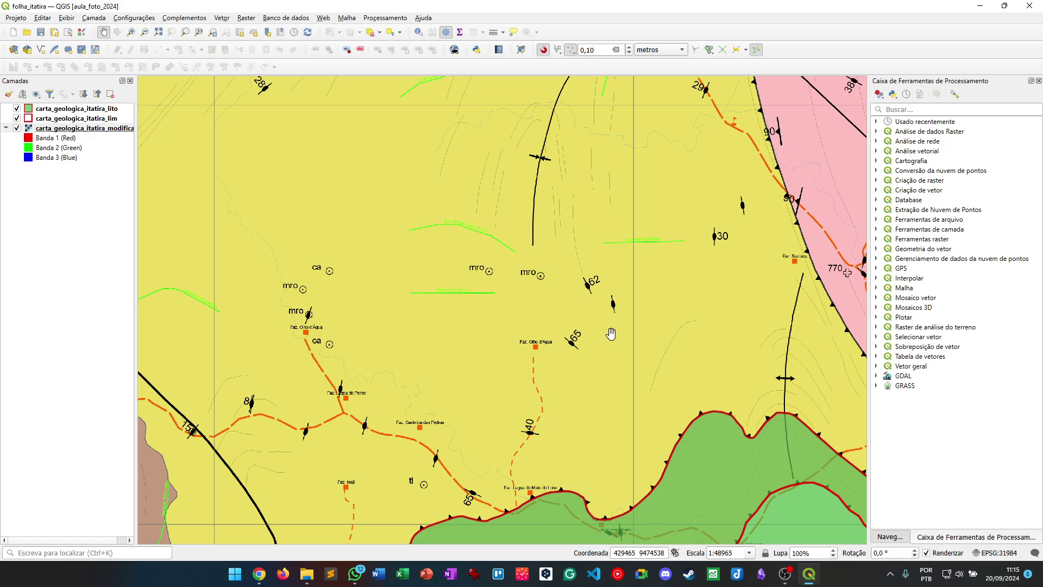
scroll(616, 314, "up", 2)
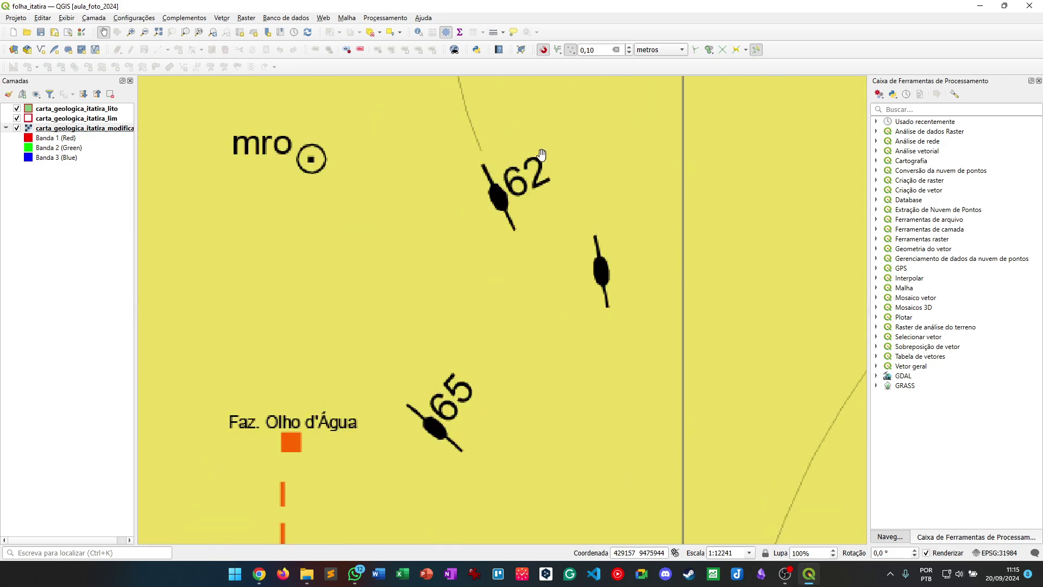
scroll(599, 248, "down", 2)
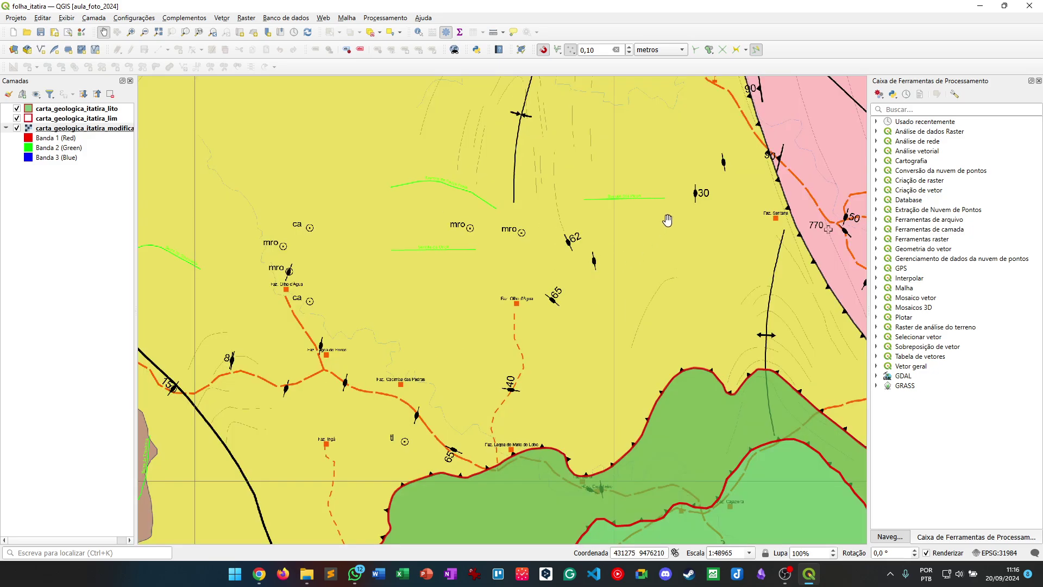
left_click_drag(668, 222, 699, 226)
left_click_drag(368, 334, 659, 317)
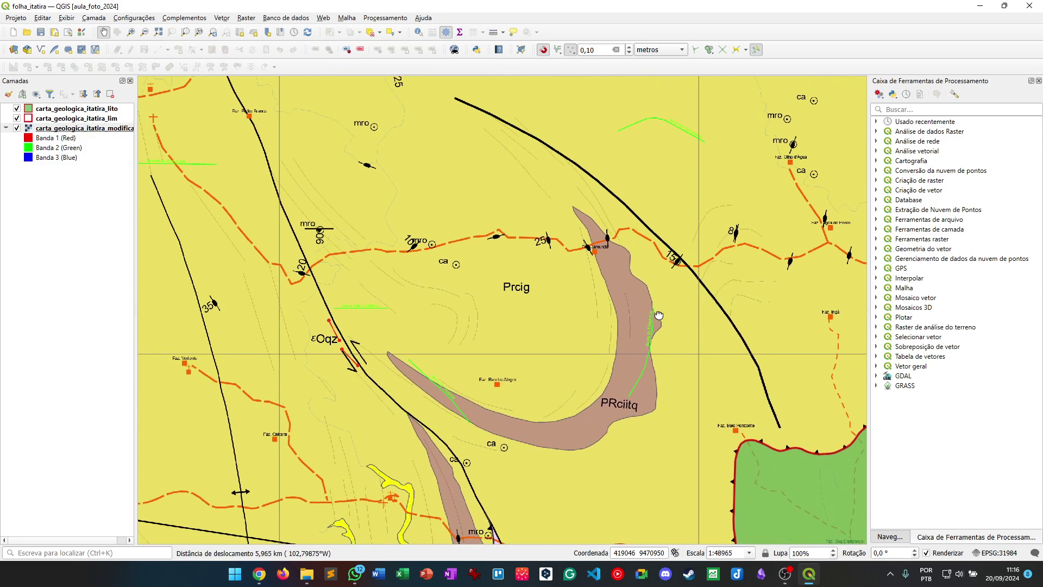
left_click_drag(319, 405, 483, 199)
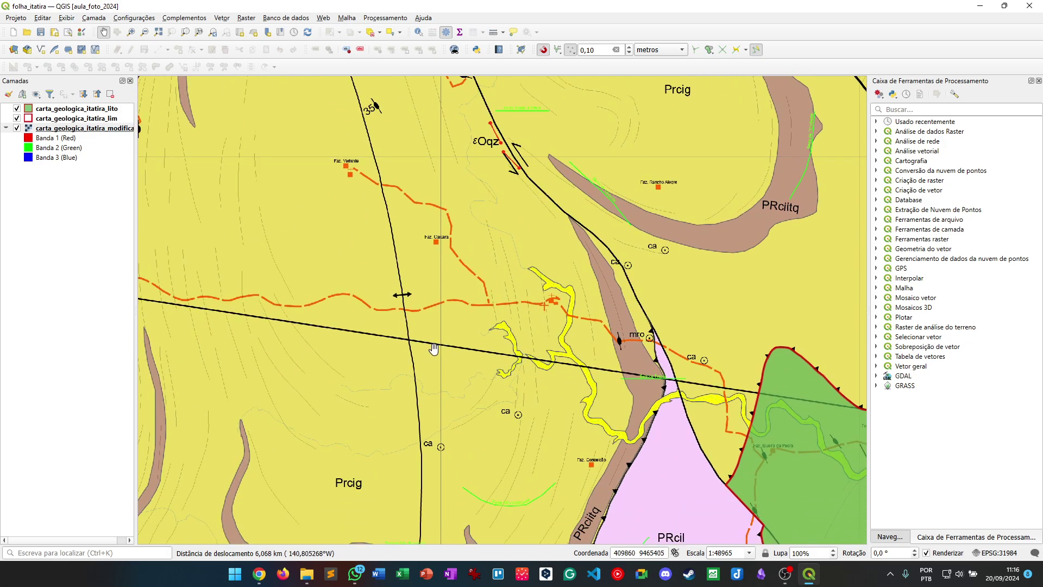
scroll(400, 300, "up", 2)
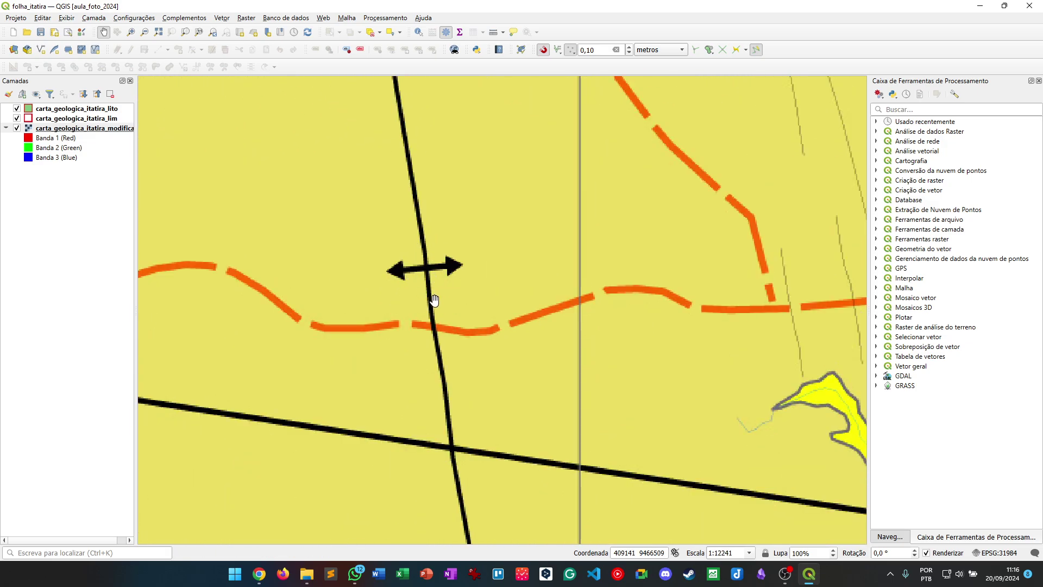
scroll(435, 296, "down", 3)
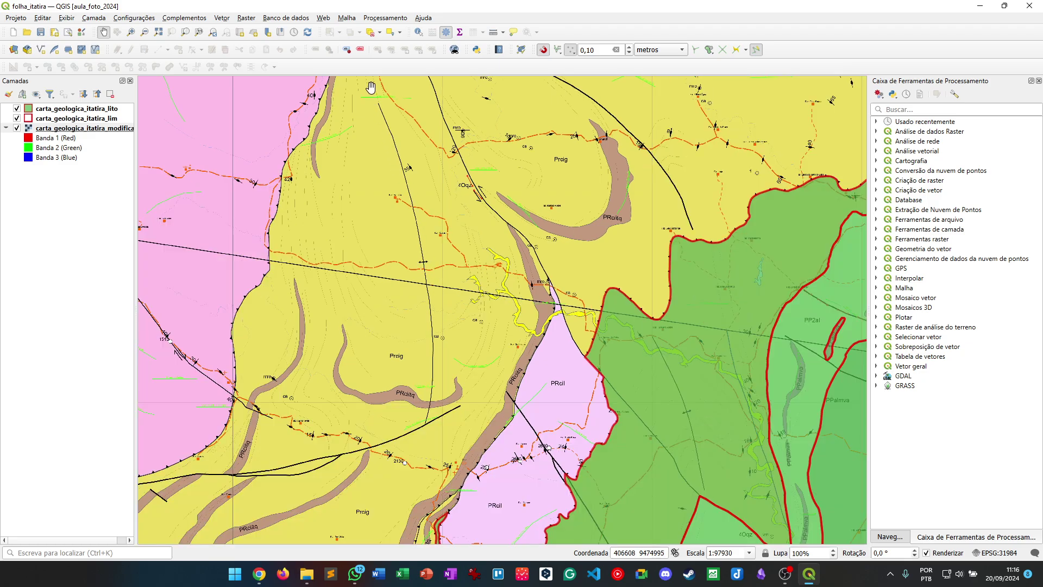
Examine the strike-slip fault arrows in the pink unit and the lineation symbols around Faz. Riacho Verde
left_click_drag(333, 303, 477, 274)
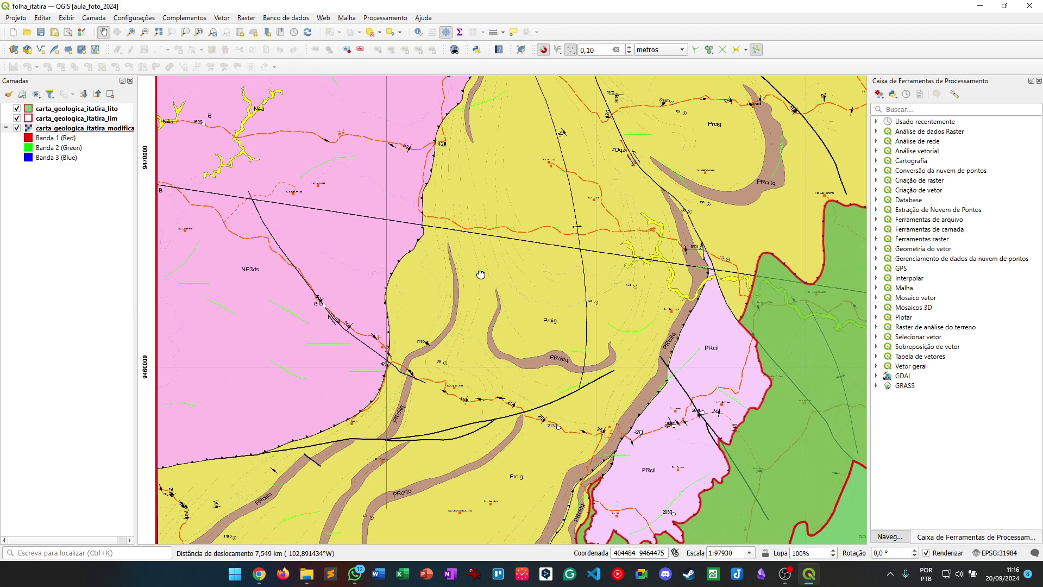
scroll(395, 311, "up", 1)
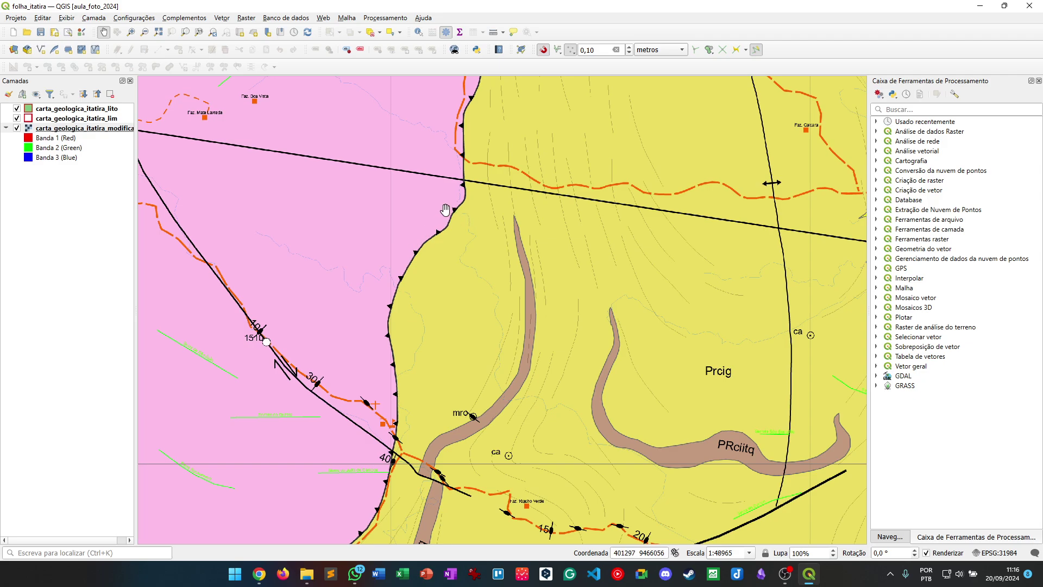
left_click_drag(384, 346, 416, 315)
left_click_drag(313, 358, 389, 302)
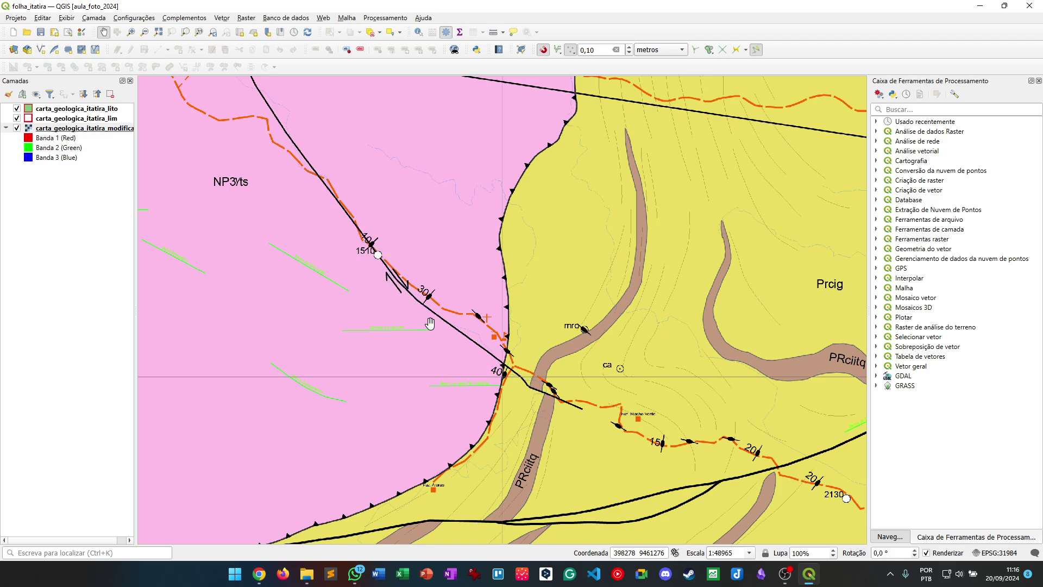
scroll(387, 276, "up", 2)
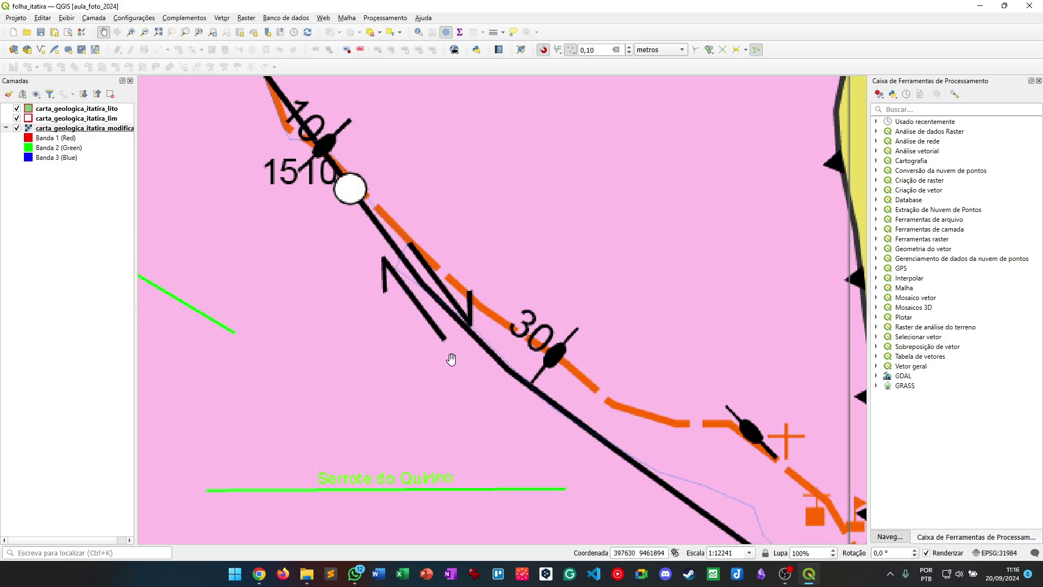
scroll(402, 316, "down", 2)
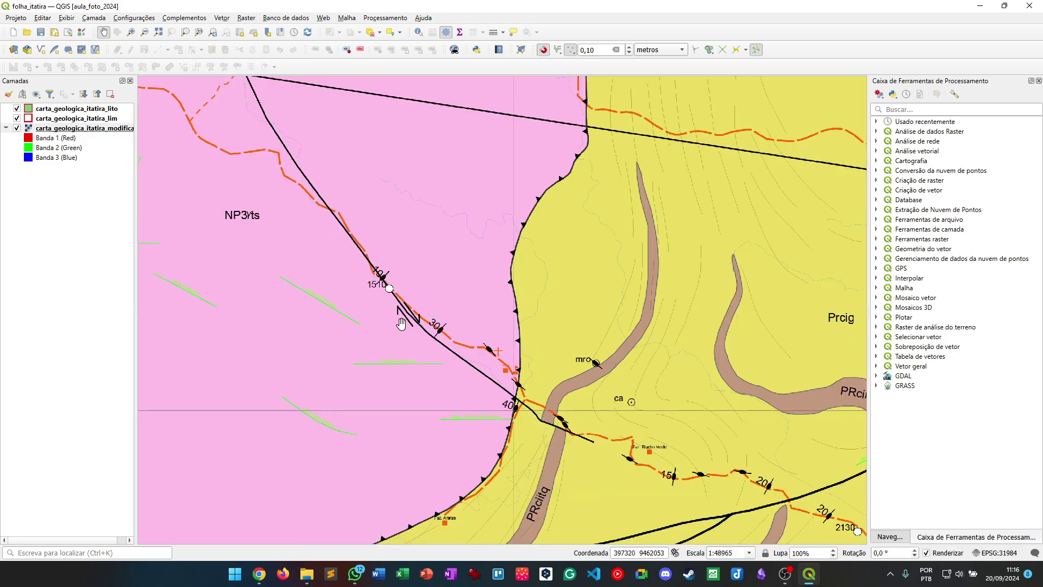
left_click_drag(613, 440, 437, 316)
left_click_drag(424, 367, 488, 356)
scroll(522, 321, "up", 1)
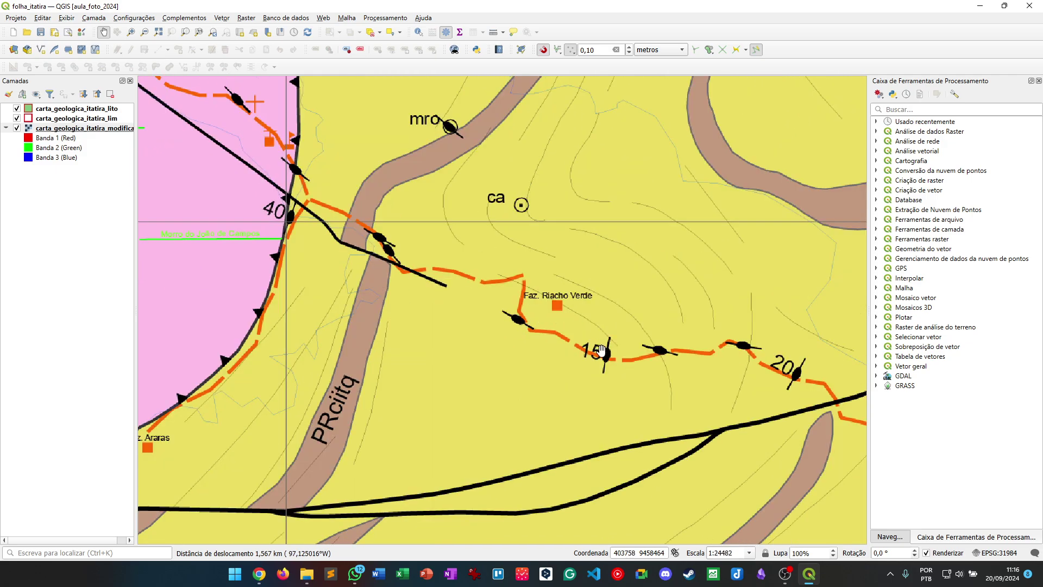
Examine the fold axes and lineation symbols around Faz. Oriente and the toothed shear zone contact near Faz. Linda
scroll(745, 366, "down", 2)
left_click_drag(572, 217, 478, 394)
left_click_drag(449, 259, 375, 391)
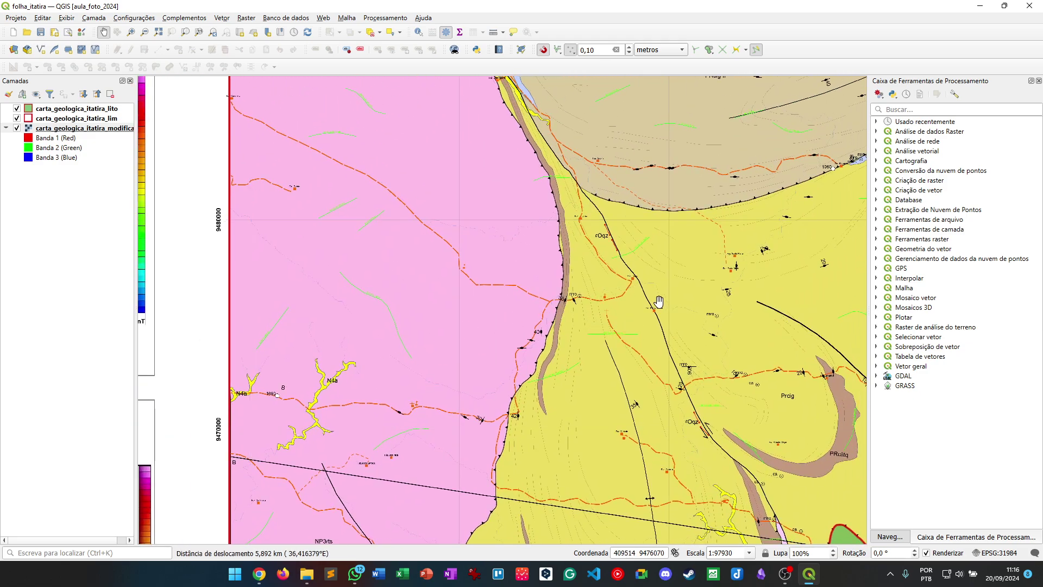
left_click_drag(594, 298, 545, 321)
left_click_drag(527, 277, 484, 285)
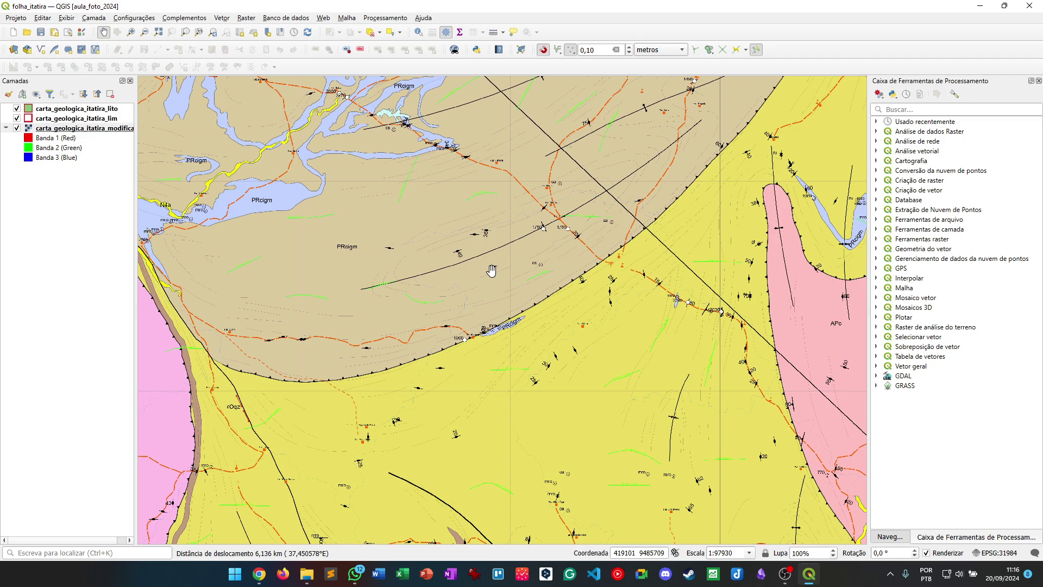
scroll(489, 270, "up", 1)
scroll(453, 324, "up", 1)
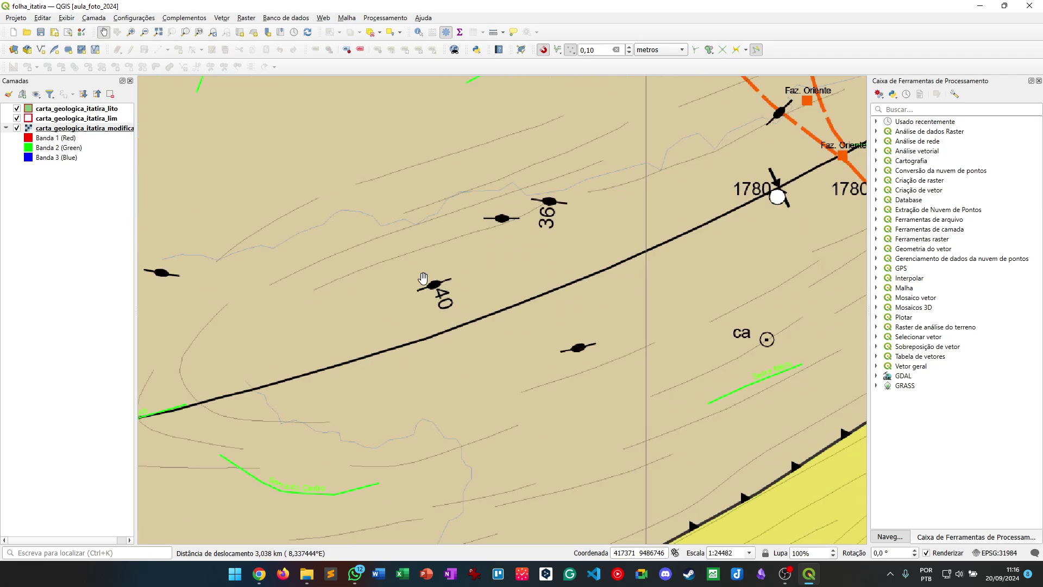
left_click_drag(600, 247, 388, 364)
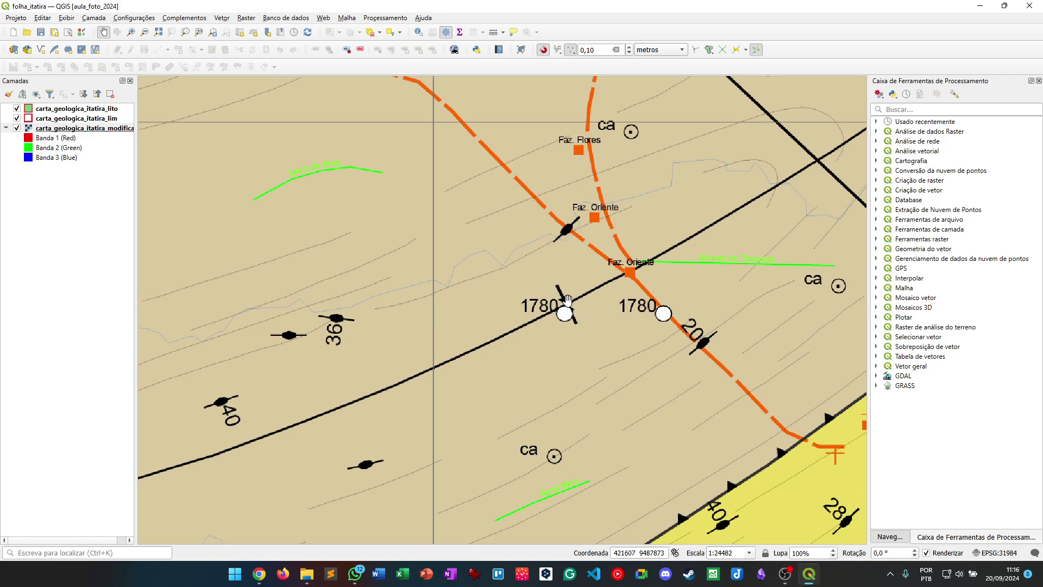
scroll(574, 311, "down", 2)
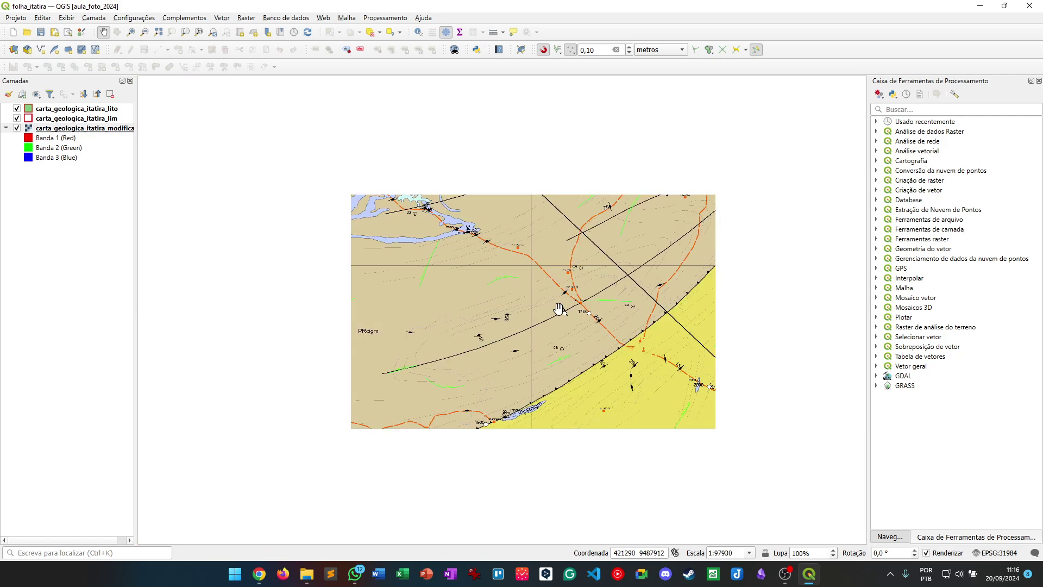
left_click_drag(670, 314, 563, 338)
scroll(563, 337, "up", 2)
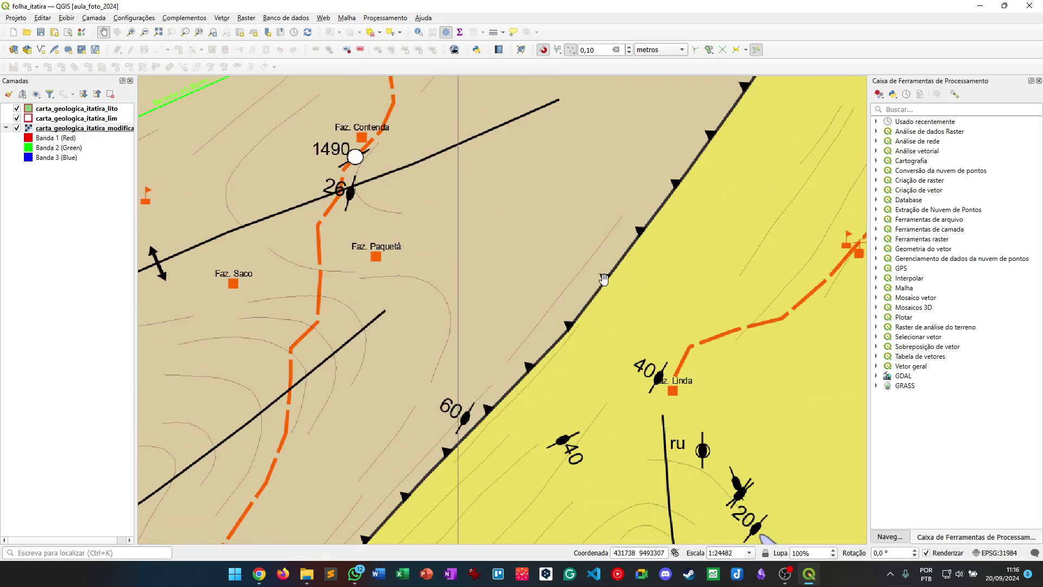
scroll(563, 333, "down", 2)
scroll(563, 333, "down", 1)
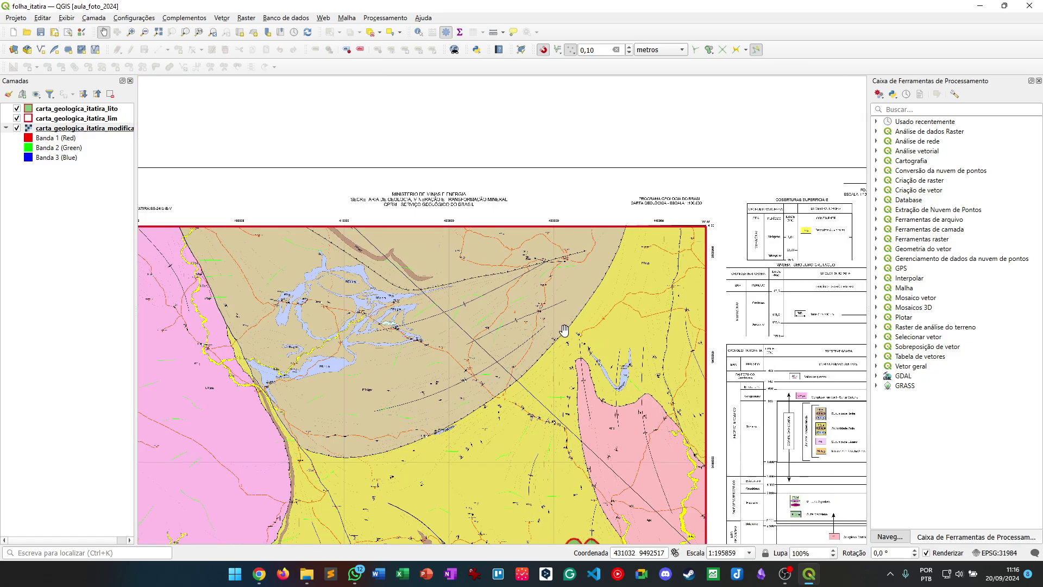
Read the symbol legend under Convenções Geológicas beside the map sheet and compare it with the mapped area
left_click_drag(563, 333, 471, 175)
left_click_drag(657, 433, 568, 265)
left_click_drag(576, 424, 582, 368)
scroll(577, 363, "up", 2)
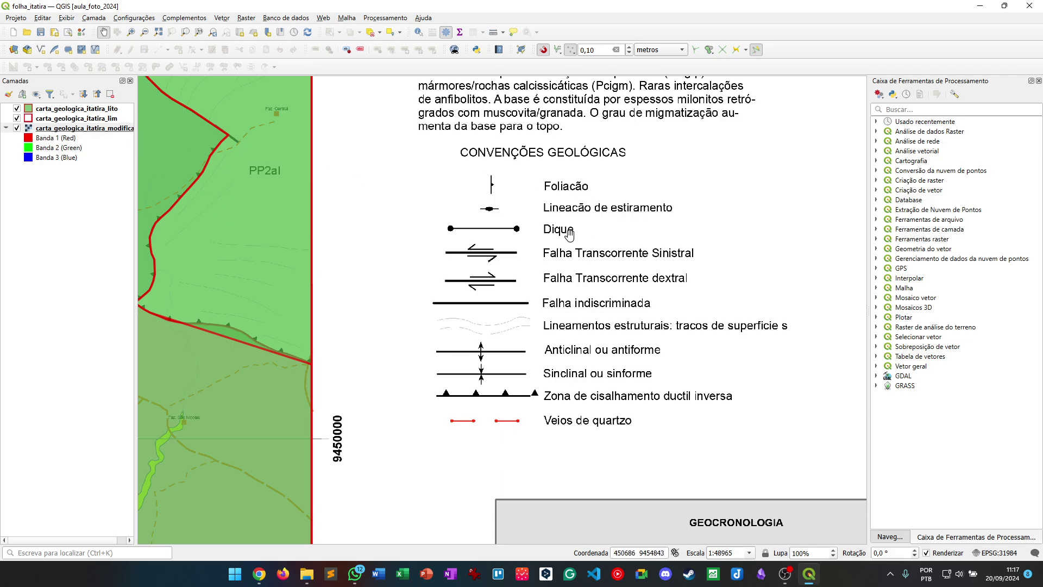
scroll(567, 235, "down", 1)
left_click_drag(567, 234, 835, 391)
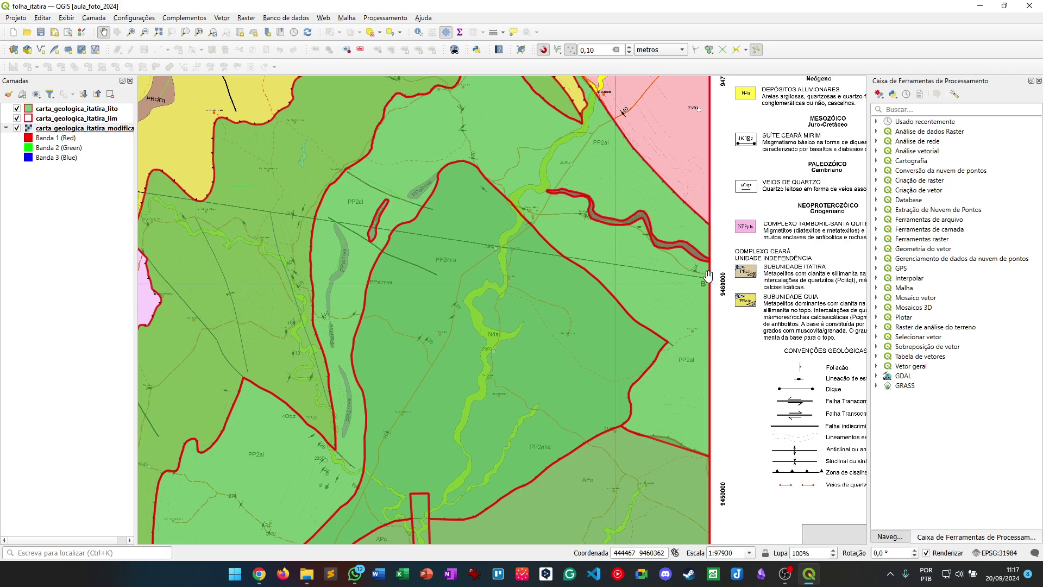
Switch to the browser's GeoSGB symbology site and view its Manuais page in a separate tab
left_click(981, 8)
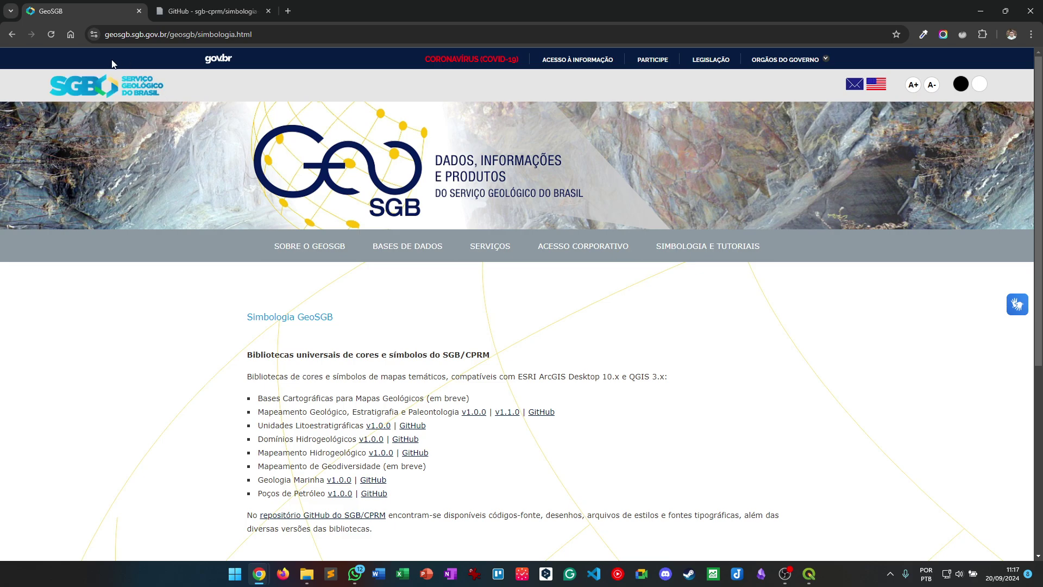
left_click(129, 34)
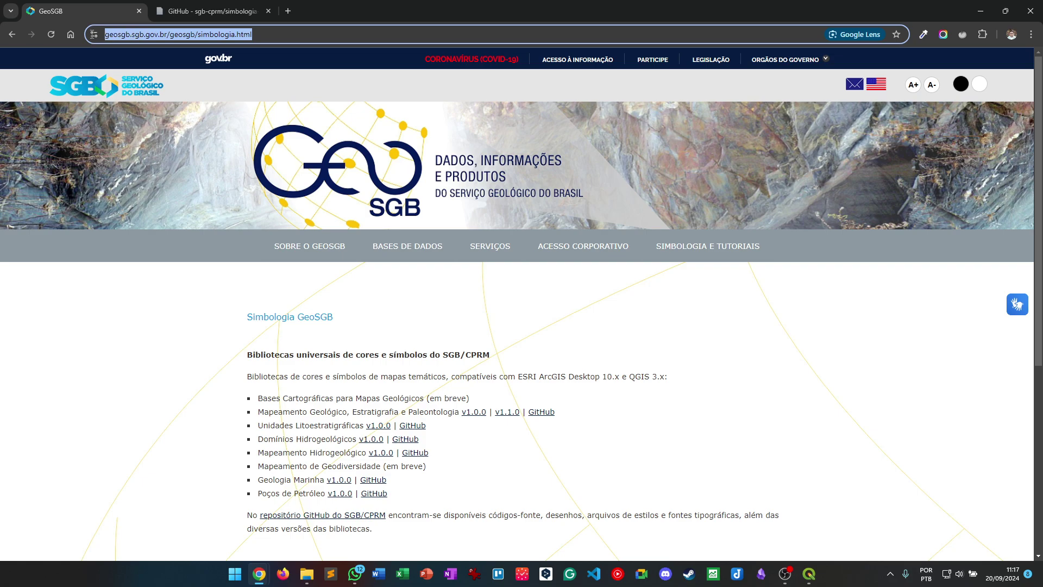
mouse_move(741, 249)
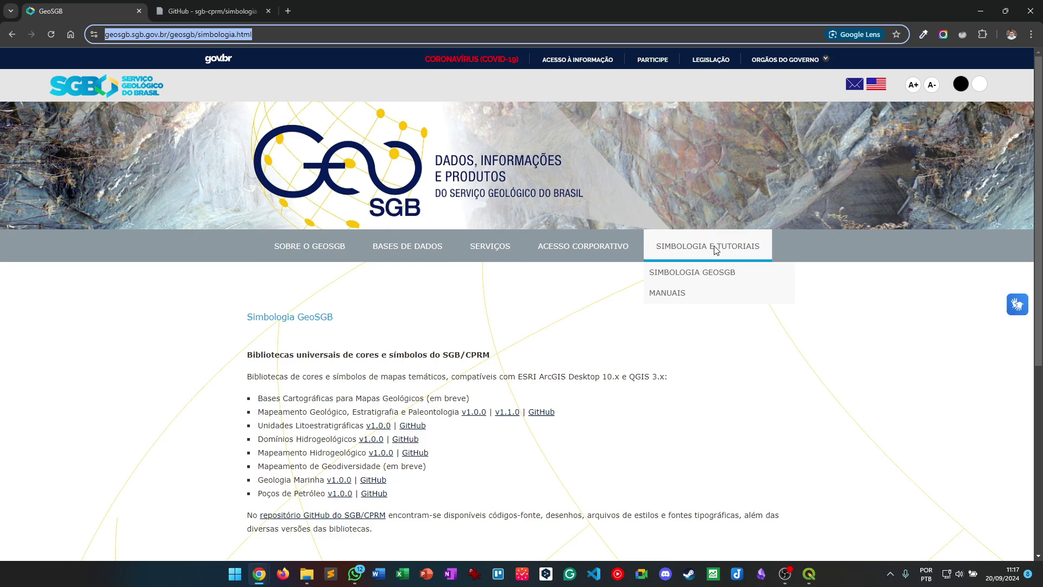
middle_click(672, 299)
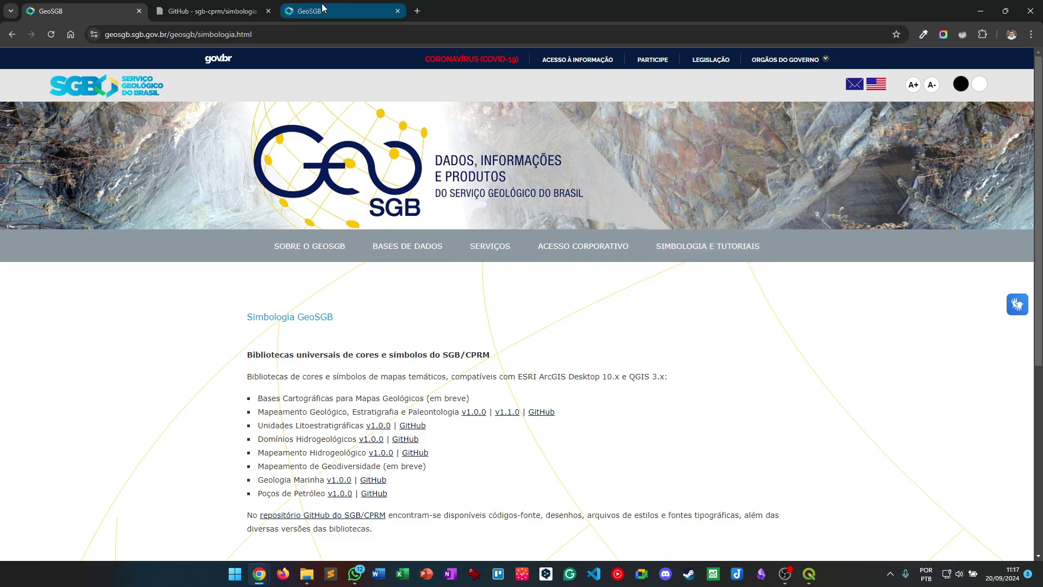
left_click(322, 8)
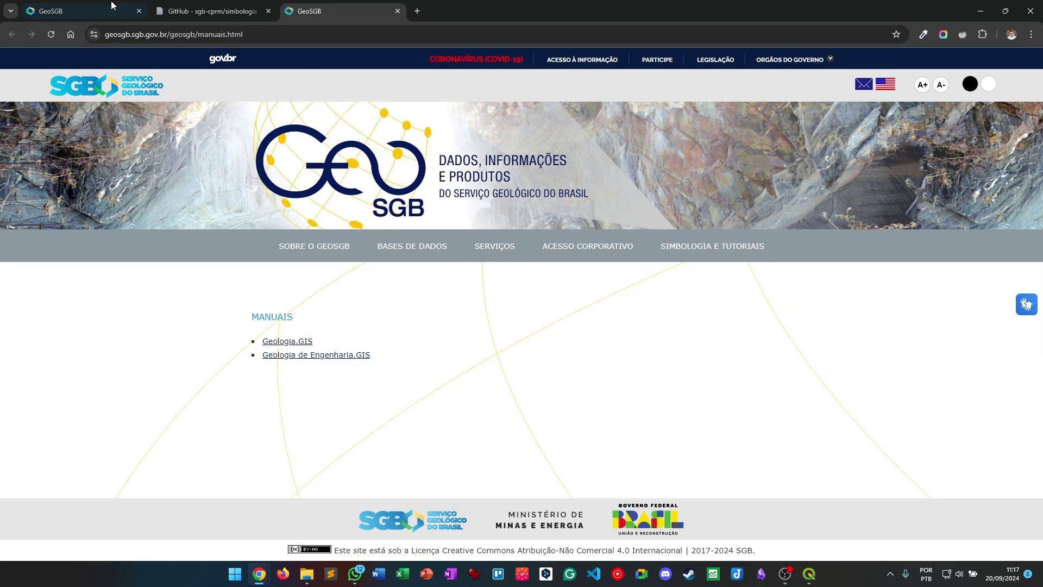
Return to the Simbologia GeoSGB page and review the supported GIS programs and the listed symbol libraries
left_click(81, 6)
scroll(179, 367, "down", 3)
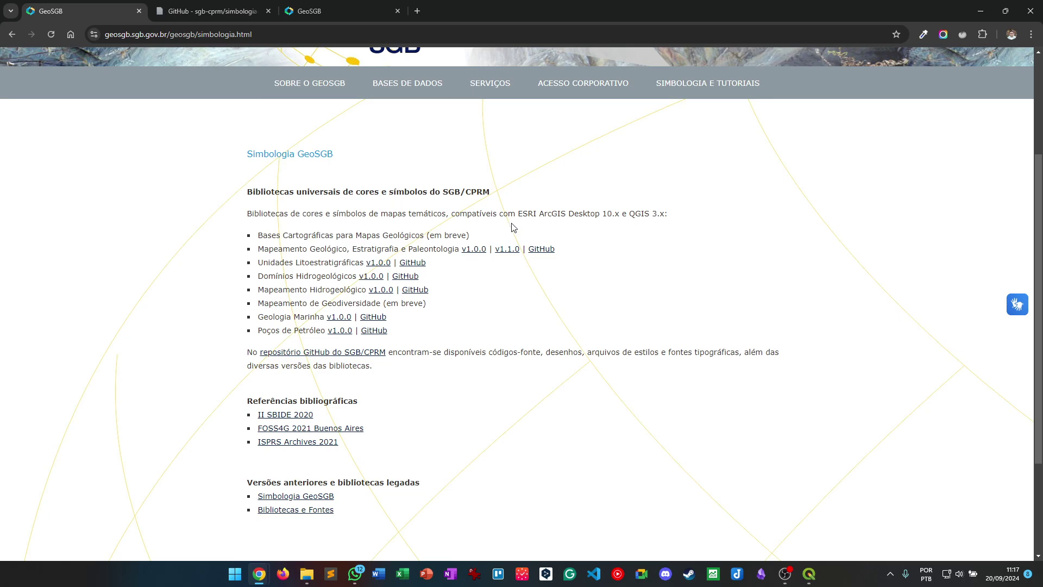
left_click_drag(520, 212, 604, 215)
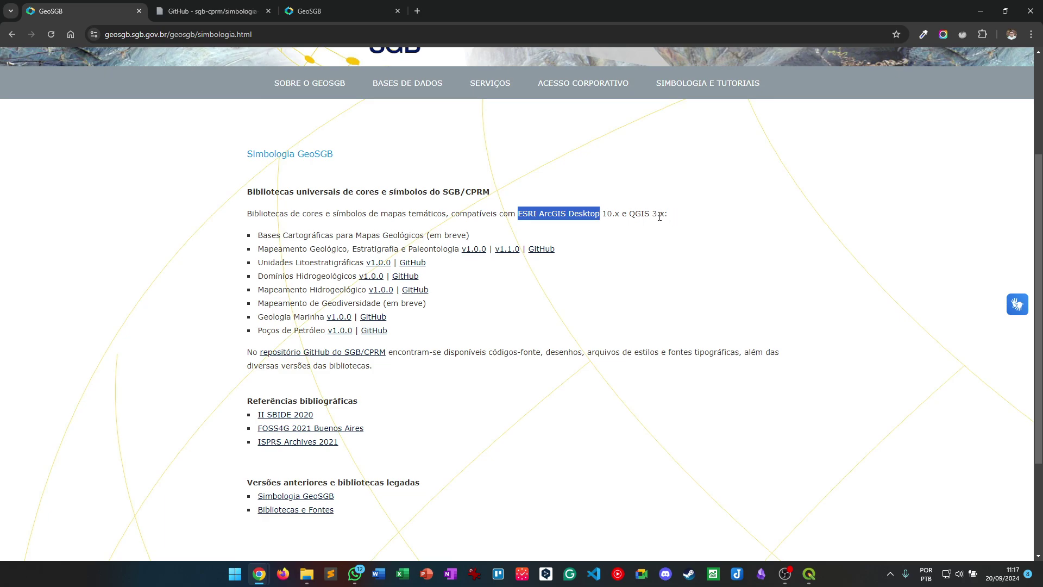
left_click_drag(630, 214, 655, 214)
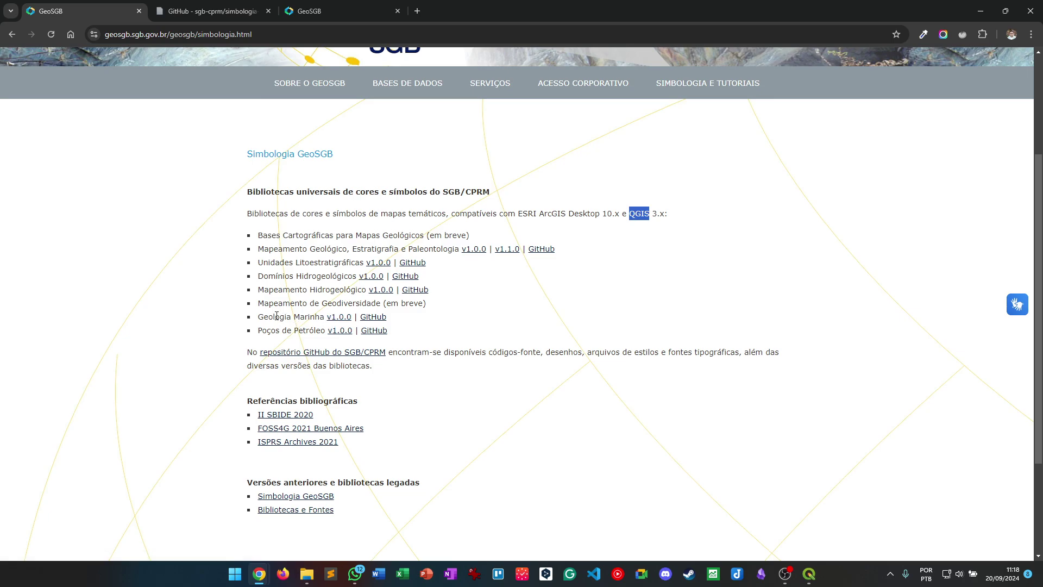
left_click_drag(257, 318, 300, 331)
left_click_drag(316, 290, 346, 292)
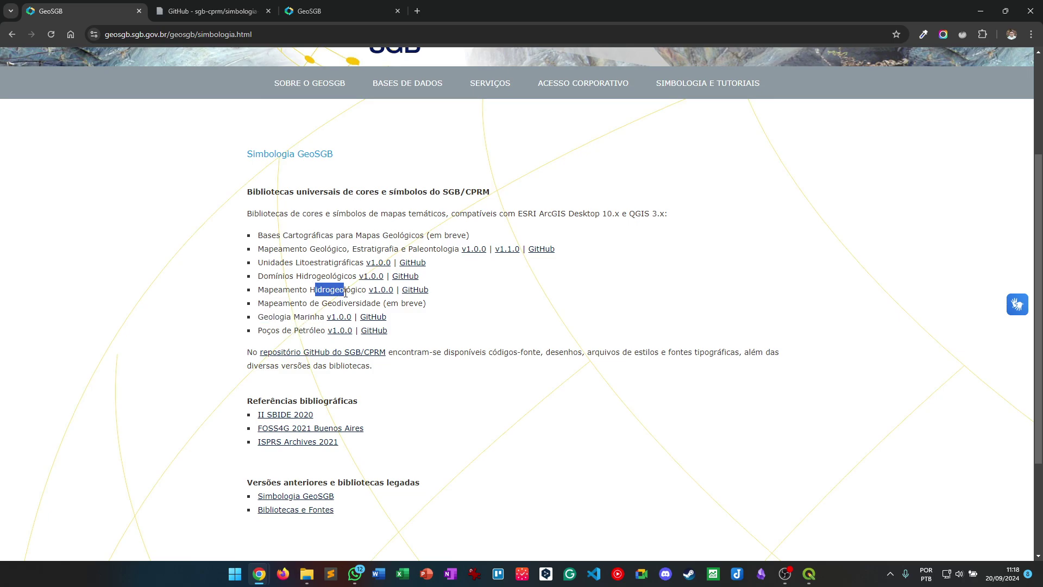
left_click(519, 307)
left_click_drag(262, 249, 449, 250)
left_click(471, 287)
Open the v1.1.0 GitHub release of the Mapeamento Geológico, Estratigrafia e Paleontologia library in a new tab
middle_click(508, 253)
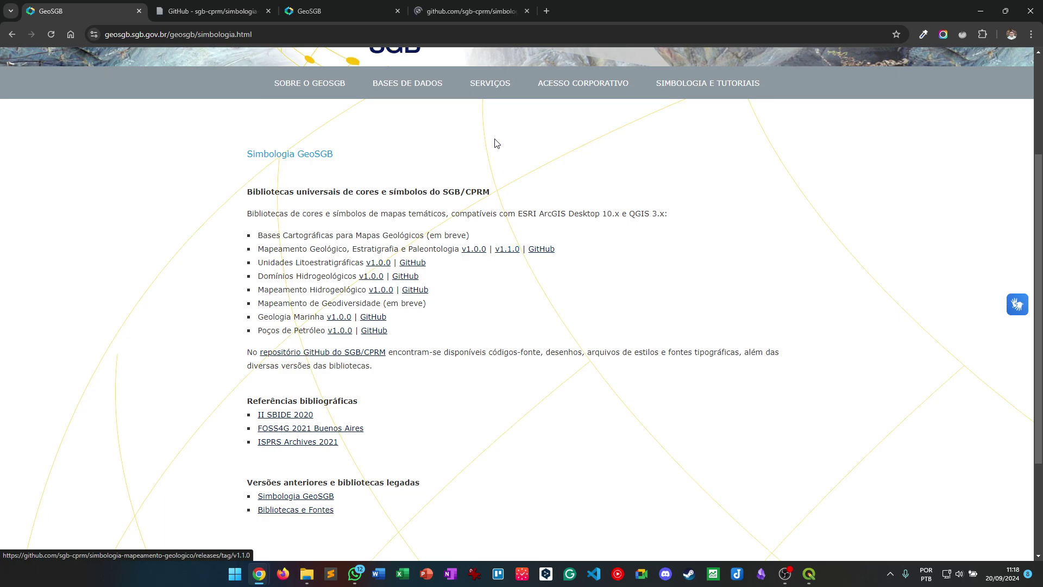
left_click(463, 9)
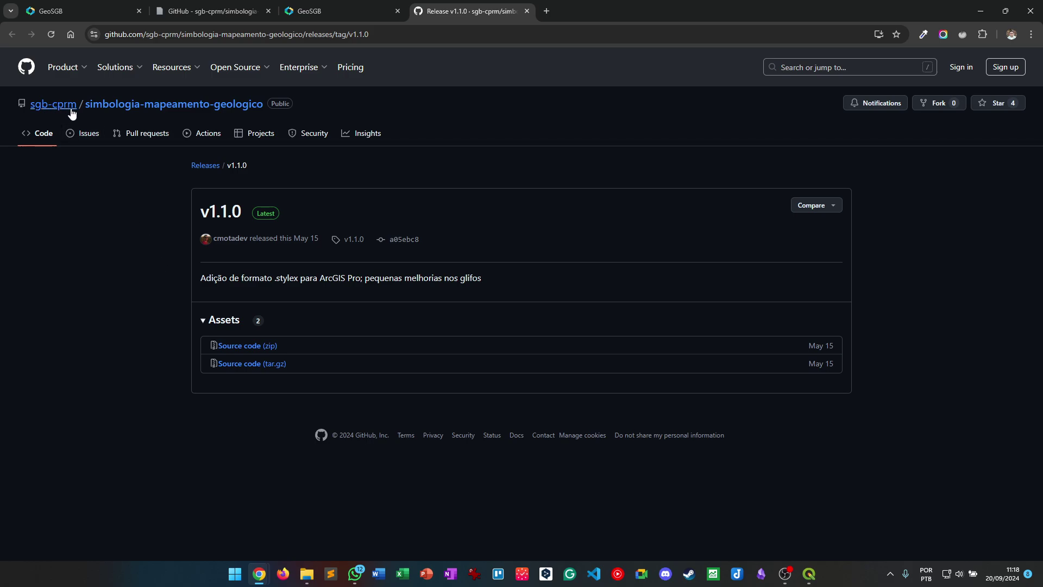
mouse_move(54, 108)
Switch to File Explorer at the Pratica_Vetorizacao folder containing simbologia-mapeamento-geologico-1.1.0.zip
mouse_move(307, 581)
left_click(310, 527)
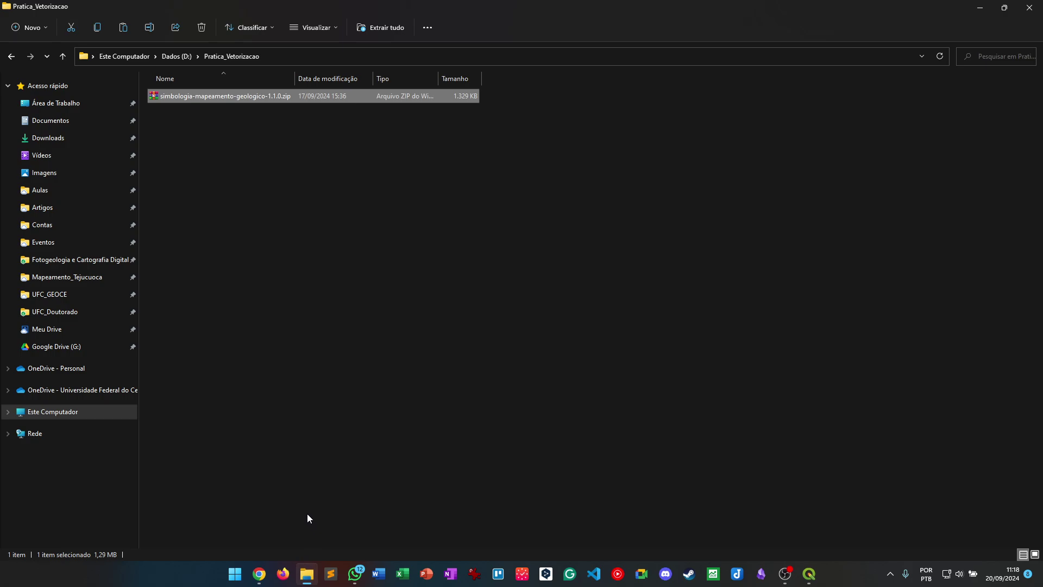
Widen the Nome and Tipo columns of the Pratica_Vetorizacao file list
left_click(260, 274)
left_click_drag(295, 79, 364, 78)
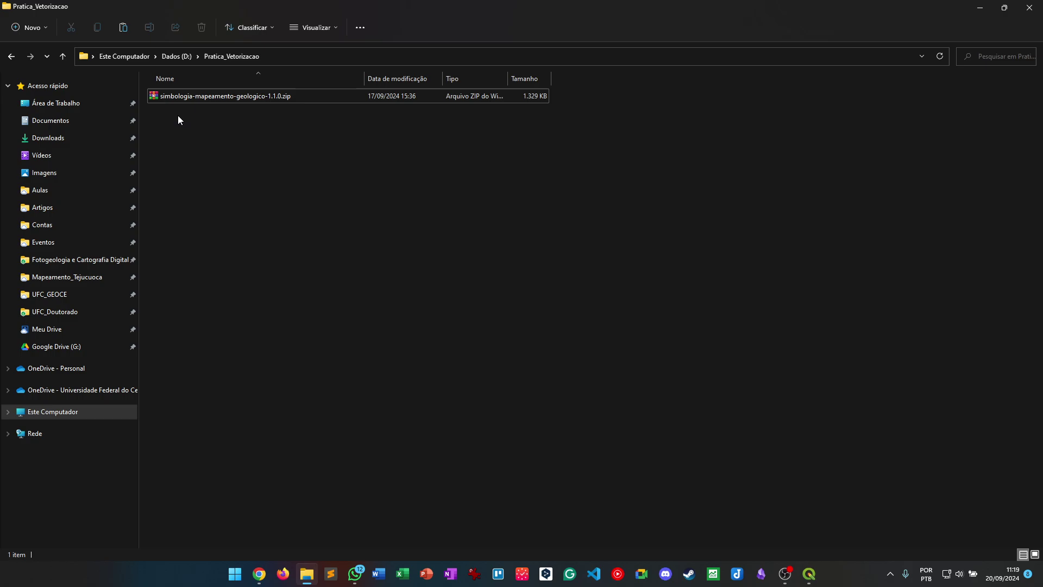
left_click_drag(507, 76, 547, 76)
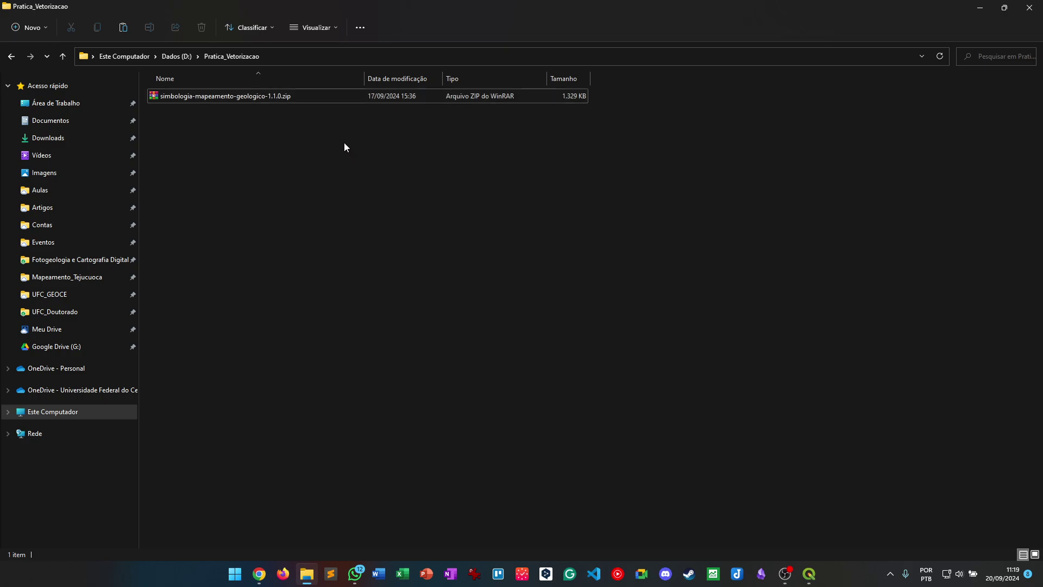
Extract simbologia-mapeamento-geologico-1.1.0.zip with WinRAR into a folder of the same name
right_click(197, 96)
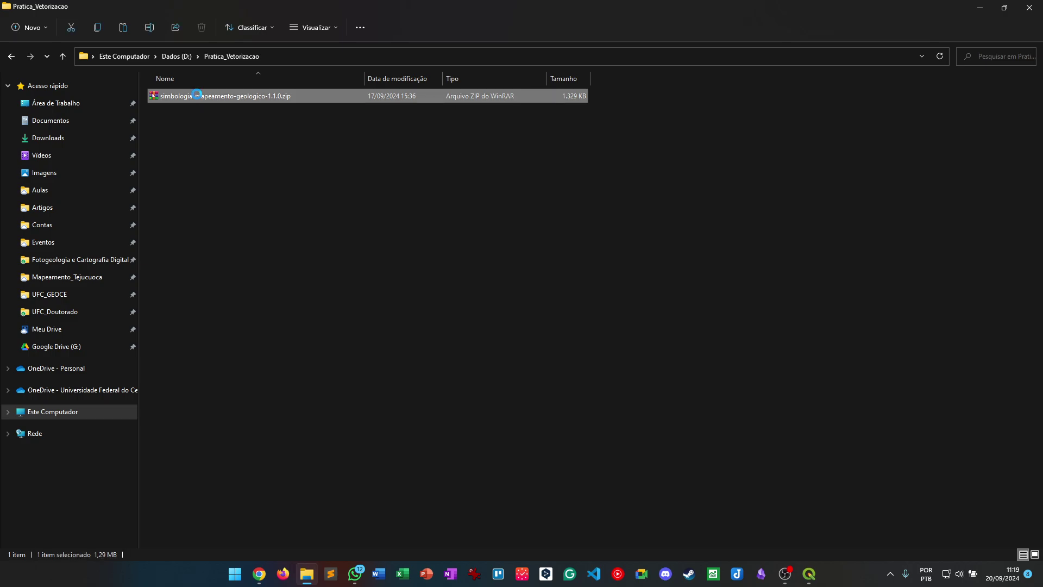
mouse_move(261, 242)
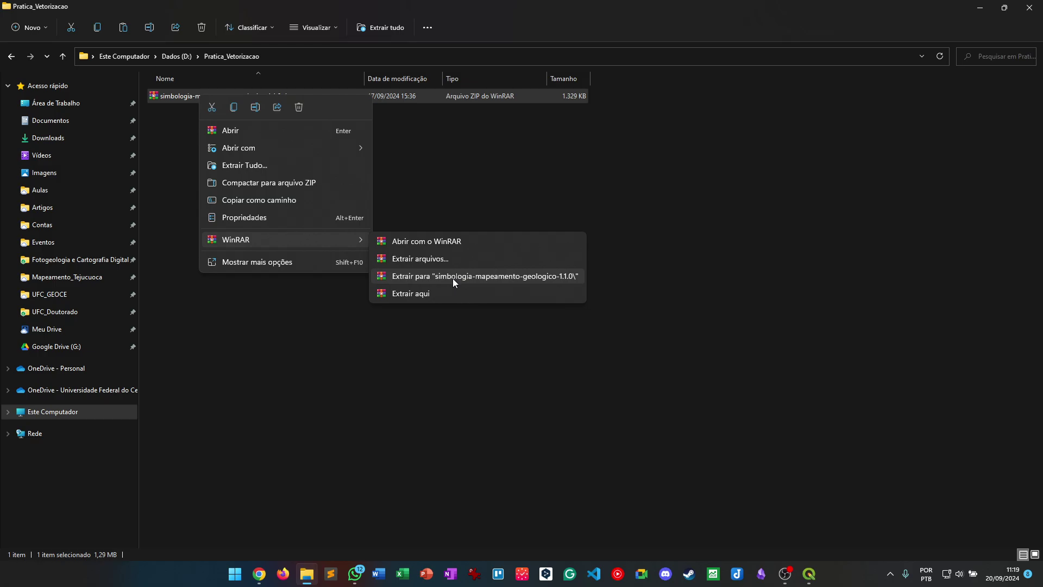
left_click(273, 262)
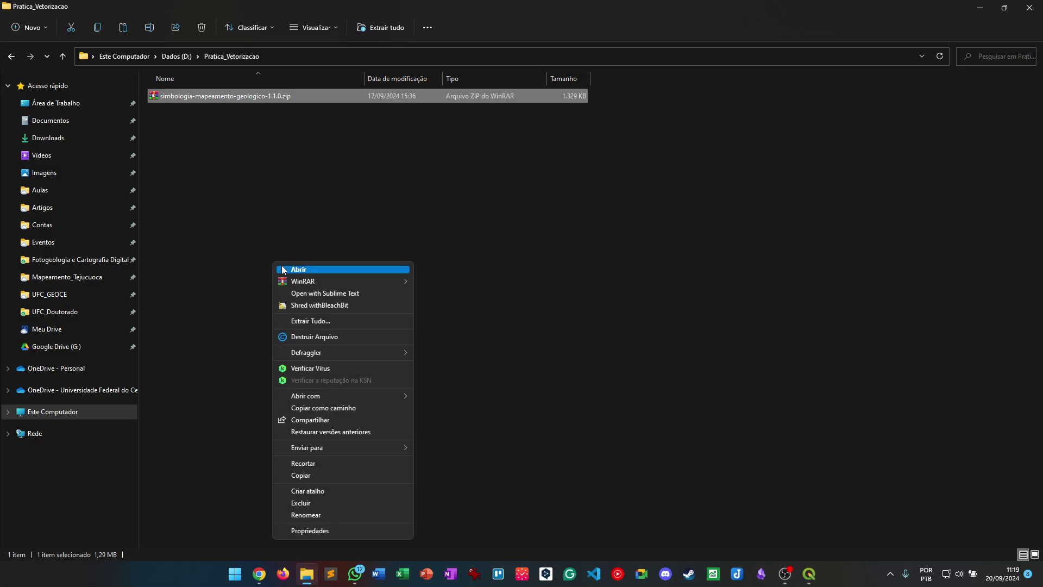
mouse_move(312, 288)
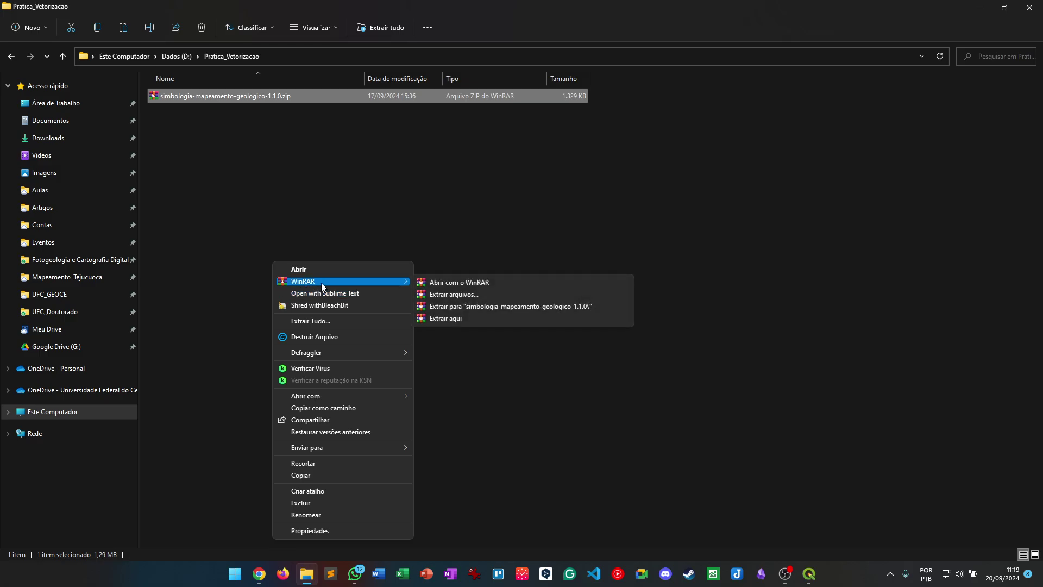
left_click(480, 307)
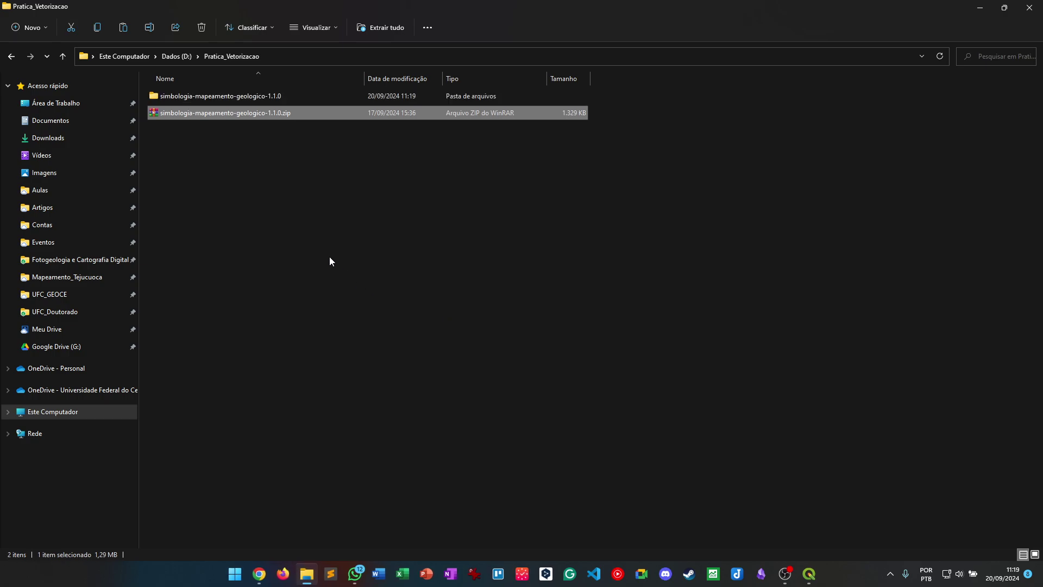
left_click(250, 97)
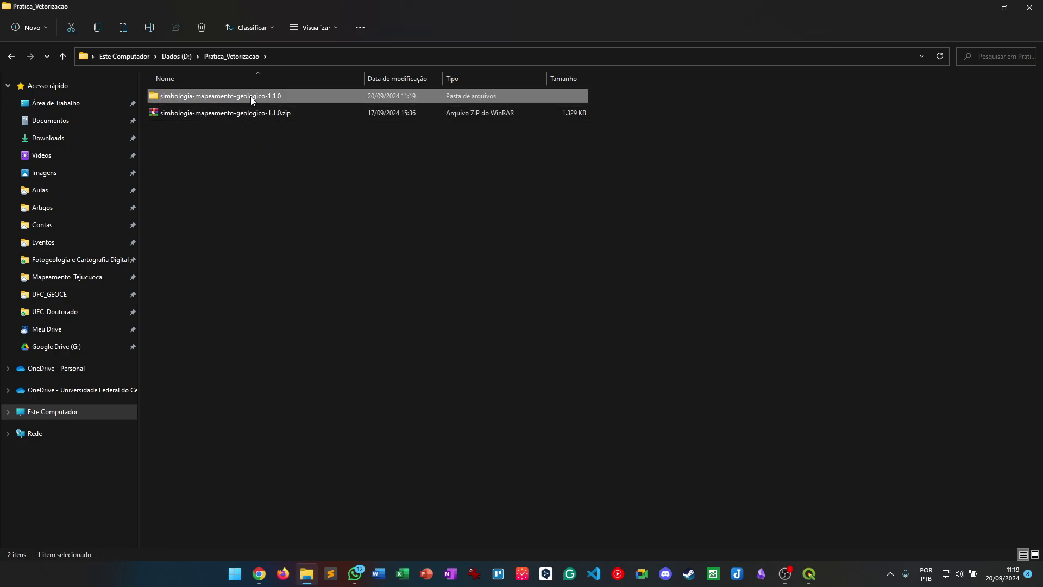
left_click(247, 112)
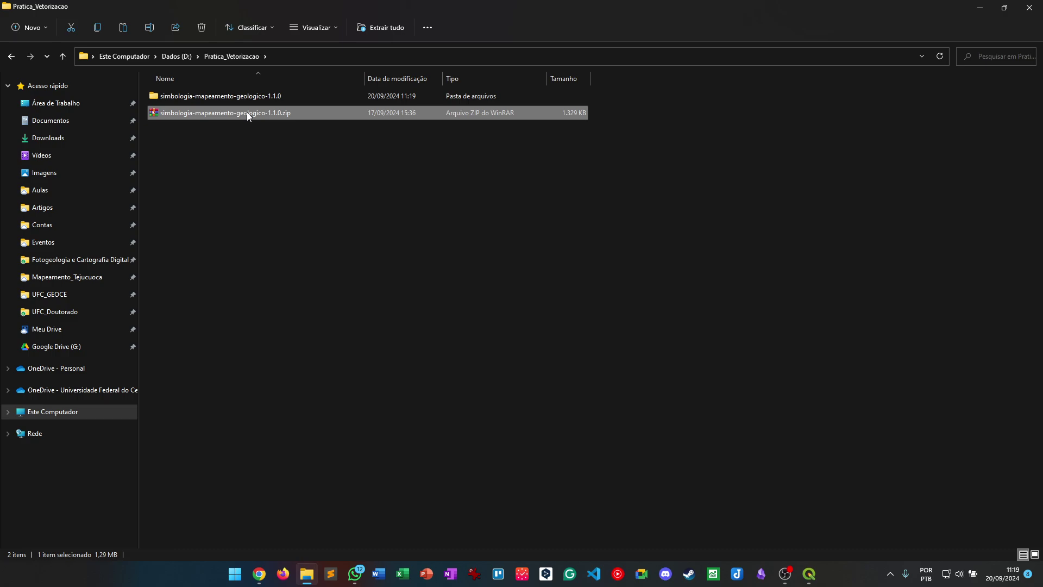
Open the extracted folder and its nested simbologia-mapeamento-geologico-1.1.0 folder, and examine the esri-style, esri-stylex and qgis-xml folders
double_click(253, 96)
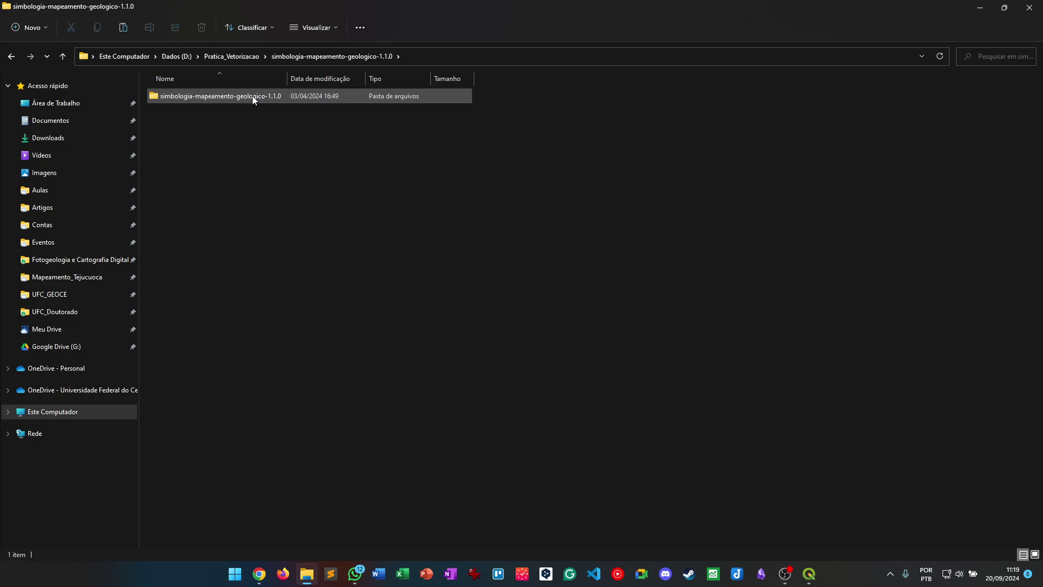
double_click(252, 95)
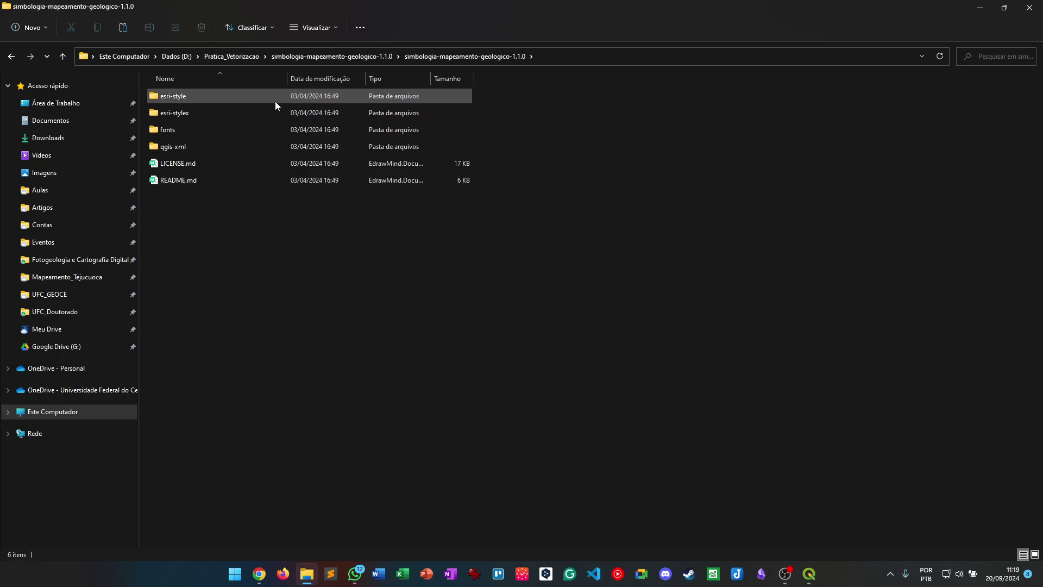
left_click(183, 97)
left_click(183, 112)
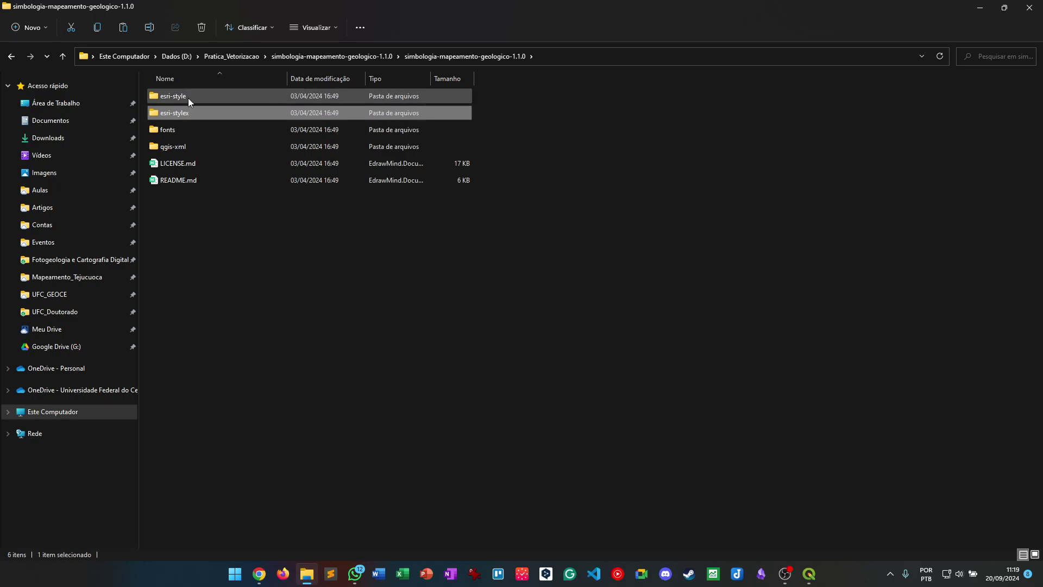
left_click(188, 98)
mouse_move(190, 114)
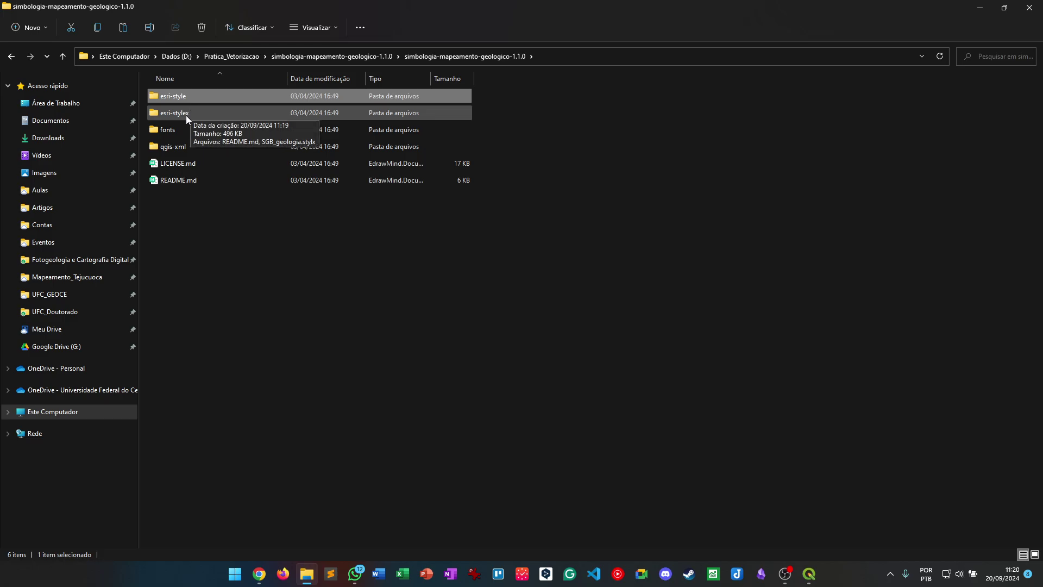
left_click(174, 147)
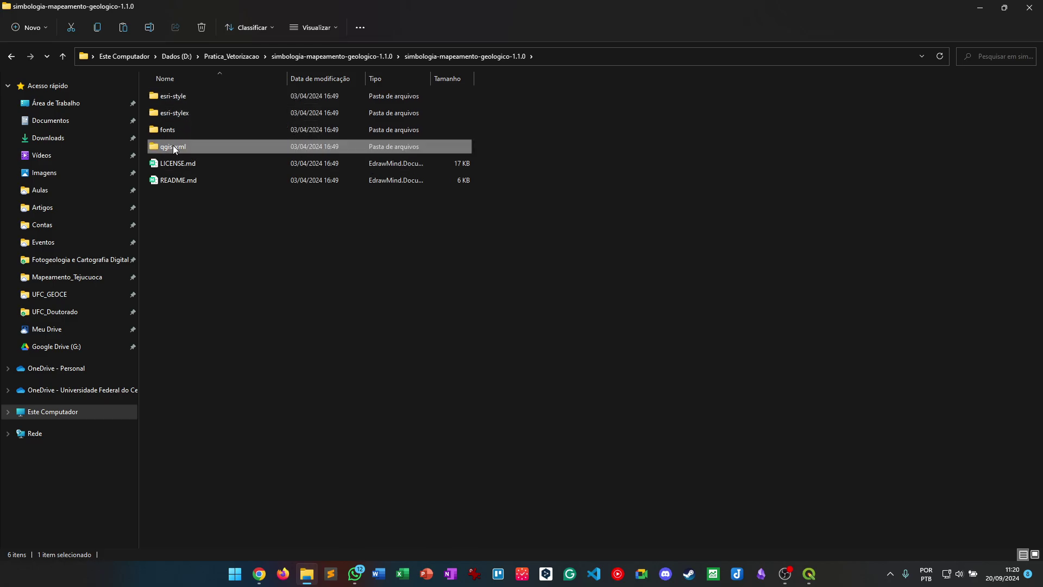
left_click(250, 218)
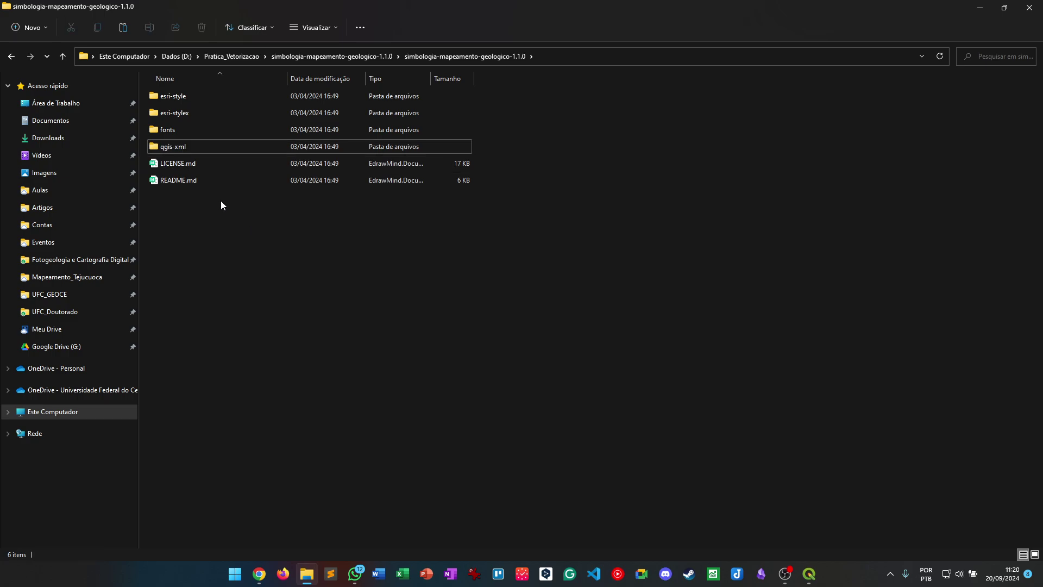
View the contents of the qgis-xml folder and switch to QGIS
double_click(176, 146)
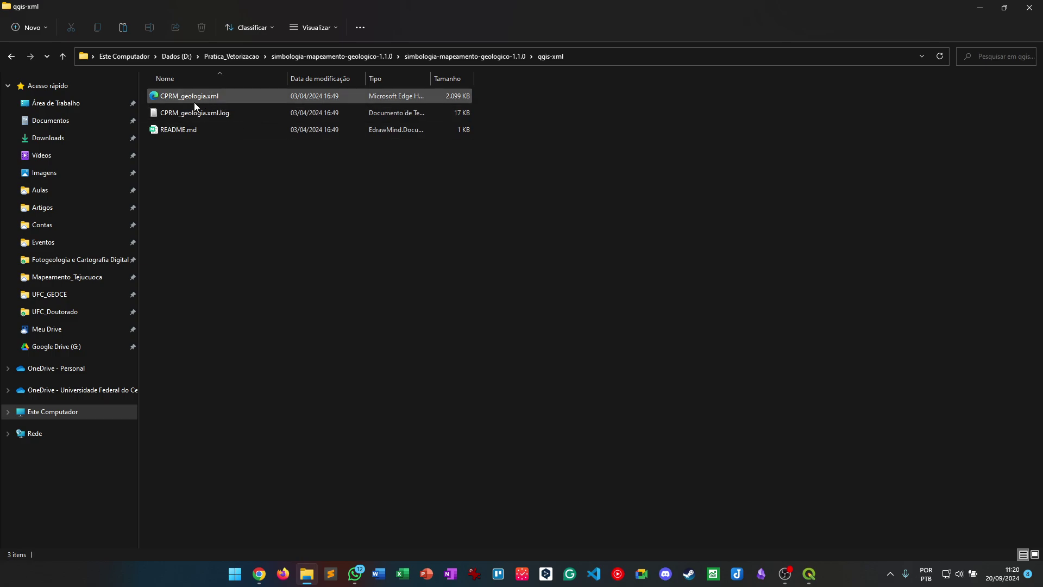
mouse_move(194, 97)
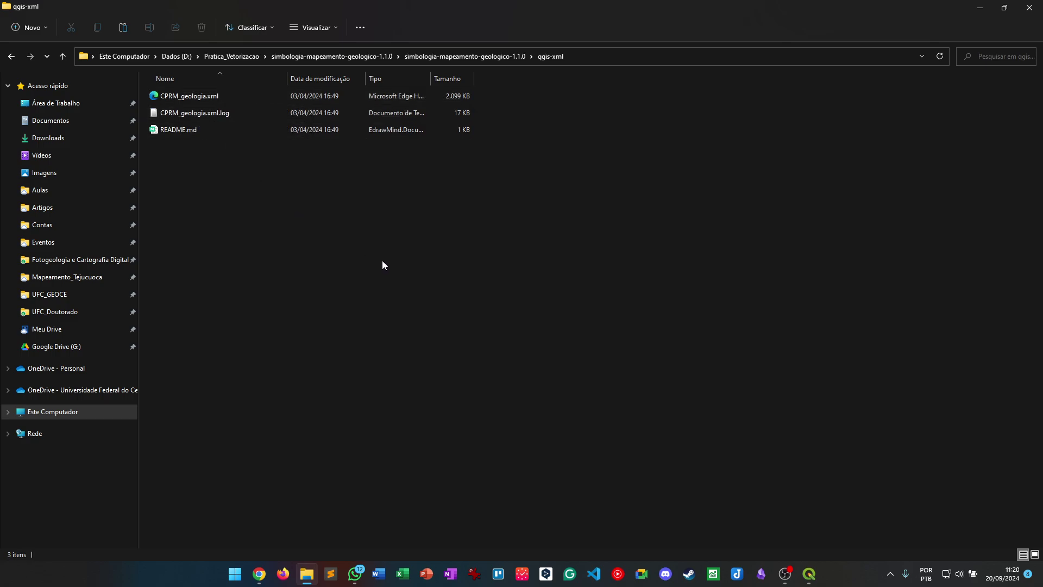
left_click(809, 574)
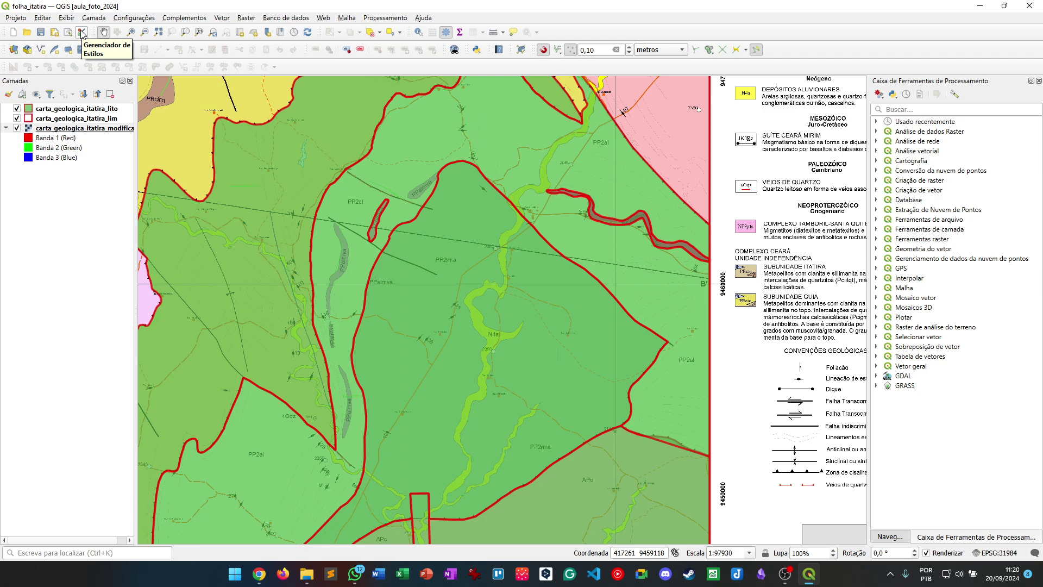
Open the Gerenciador de Estilos and start an item import with Arquivo as the source
left_click(81, 33)
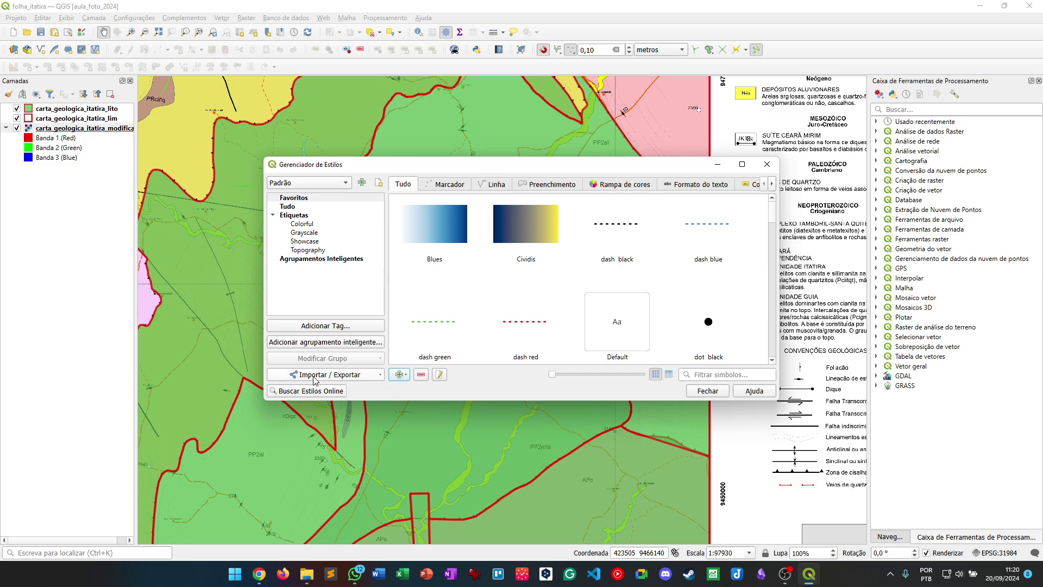
left_click(353, 381)
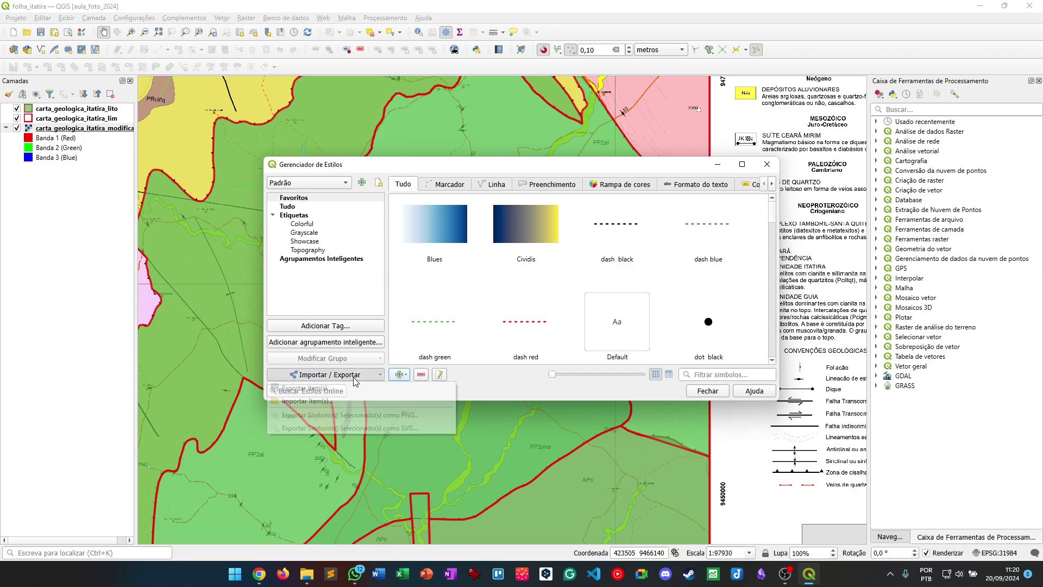
left_click(332, 402)
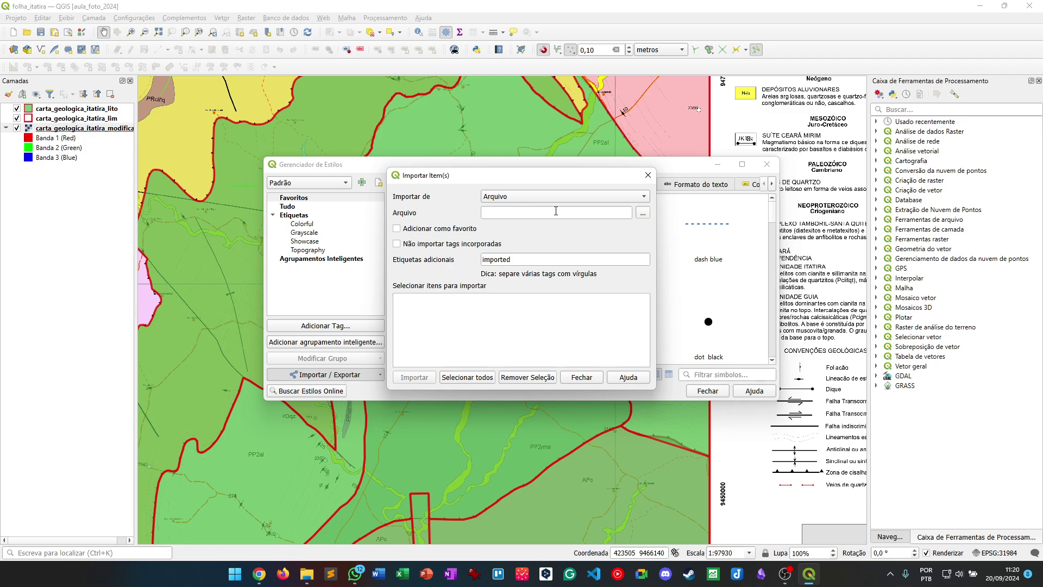
left_click(517, 197)
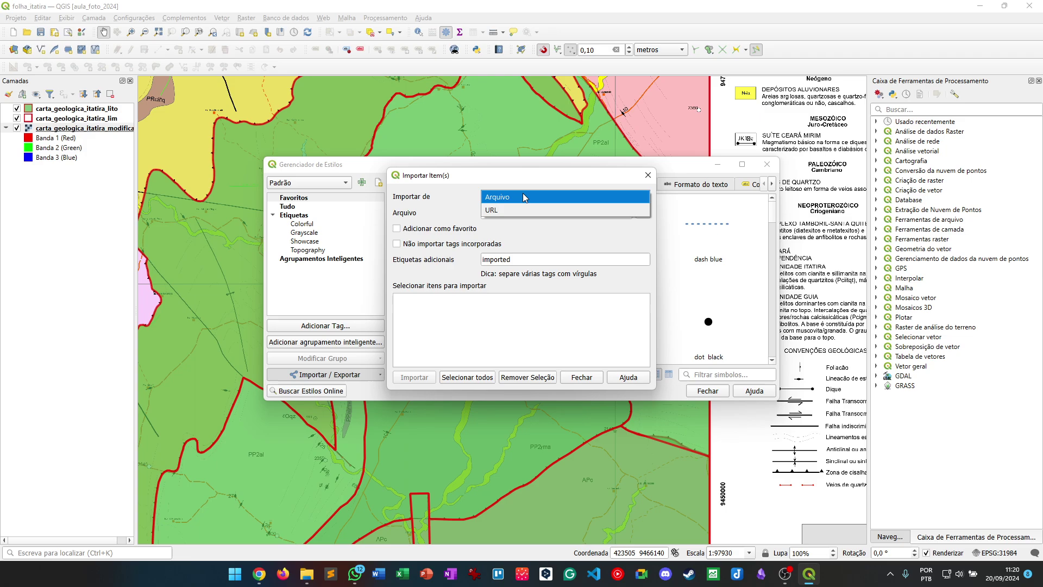
left_click(522, 195)
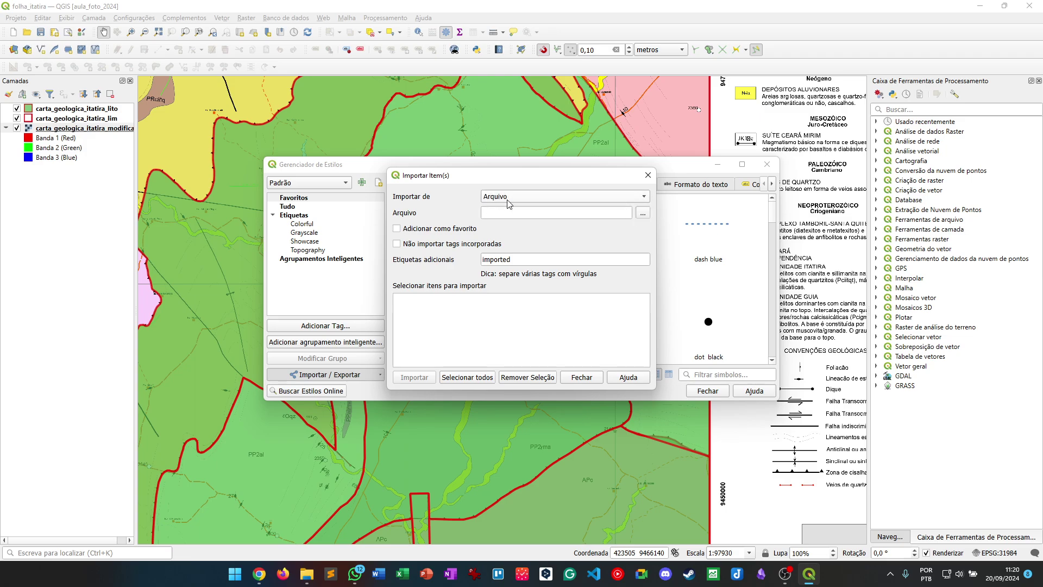
Load CPRM_geologia.xml from the extracted library's qgis-xml folder on drive D: as the style file to import
left_click(644, 215)
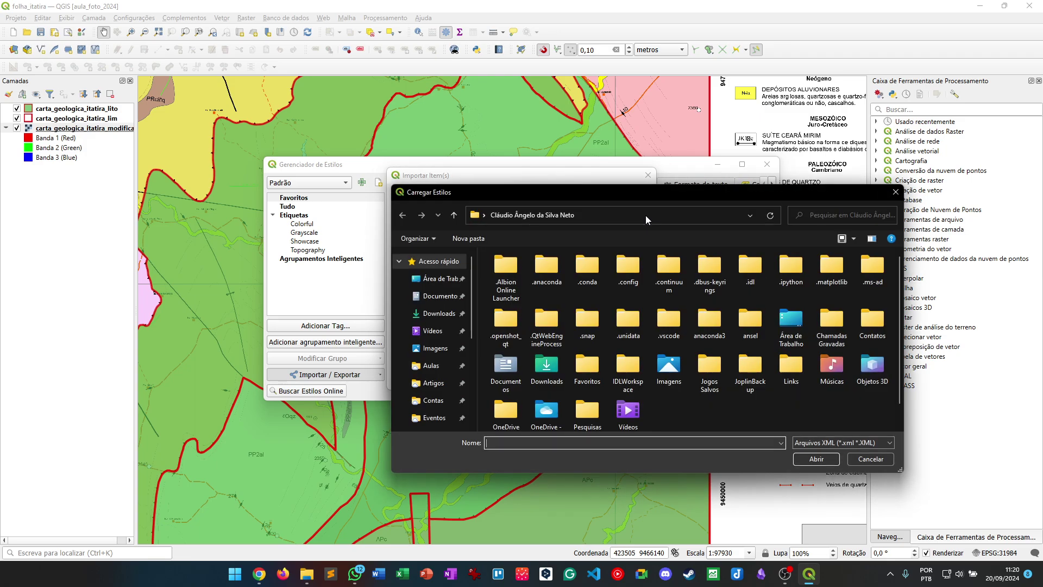
scroll(429, 363, "down", 5)
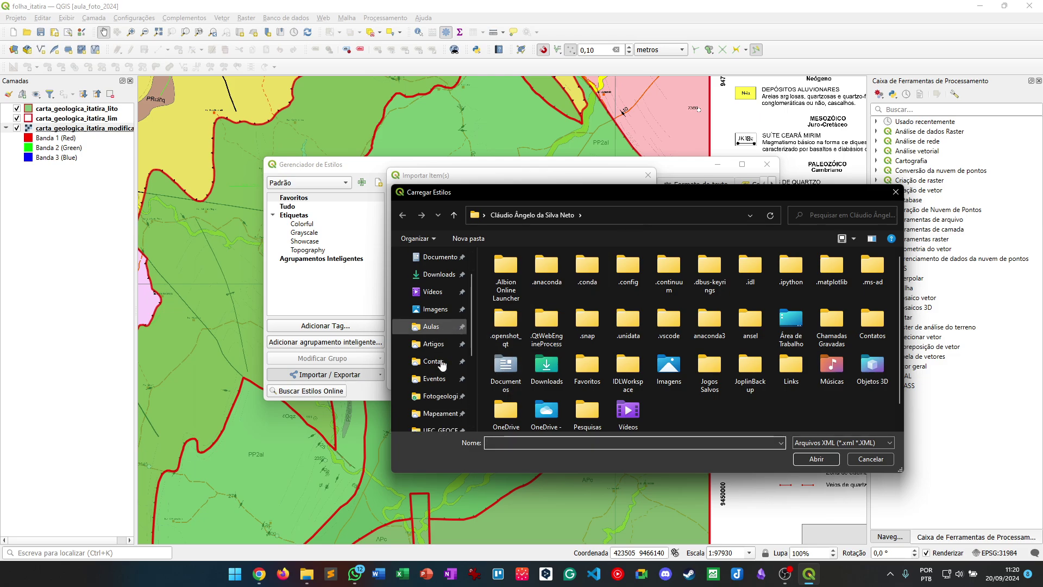
left_click(443, 390)
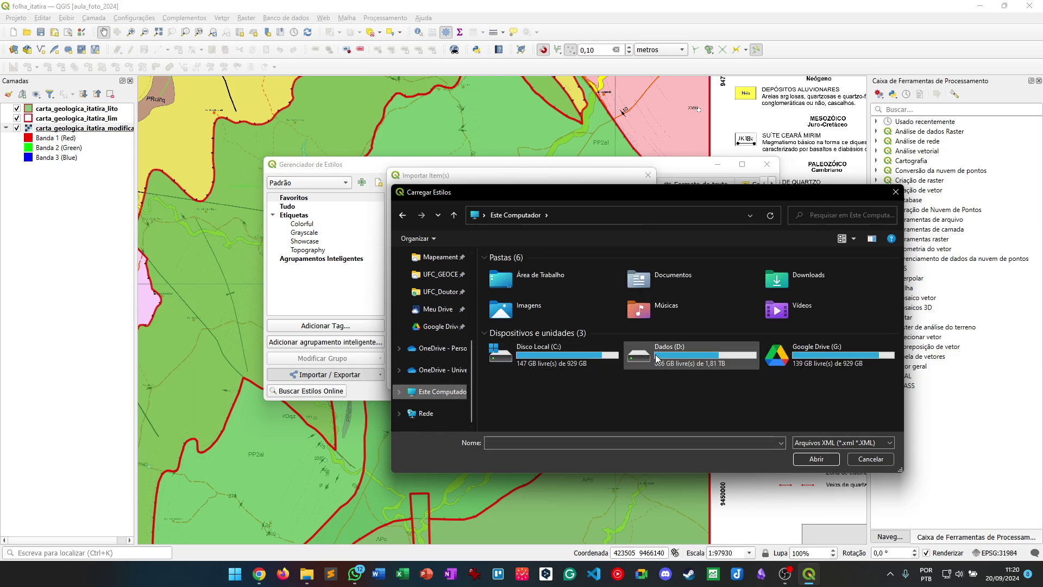
double_click(692, 356)
scroll(597, 334, "down", 5)
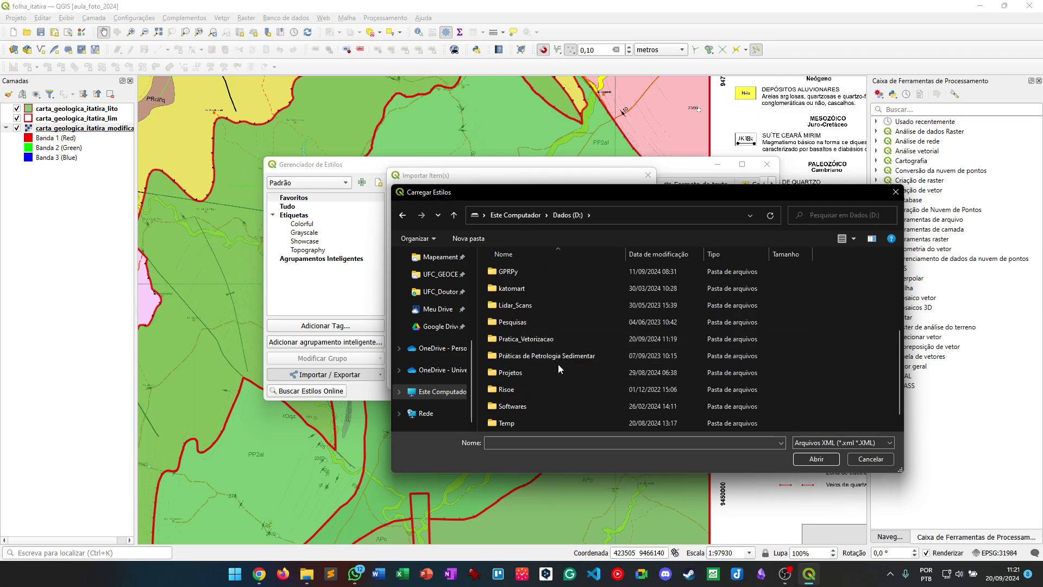
double_click(543, 348)
double_click(550, 271)
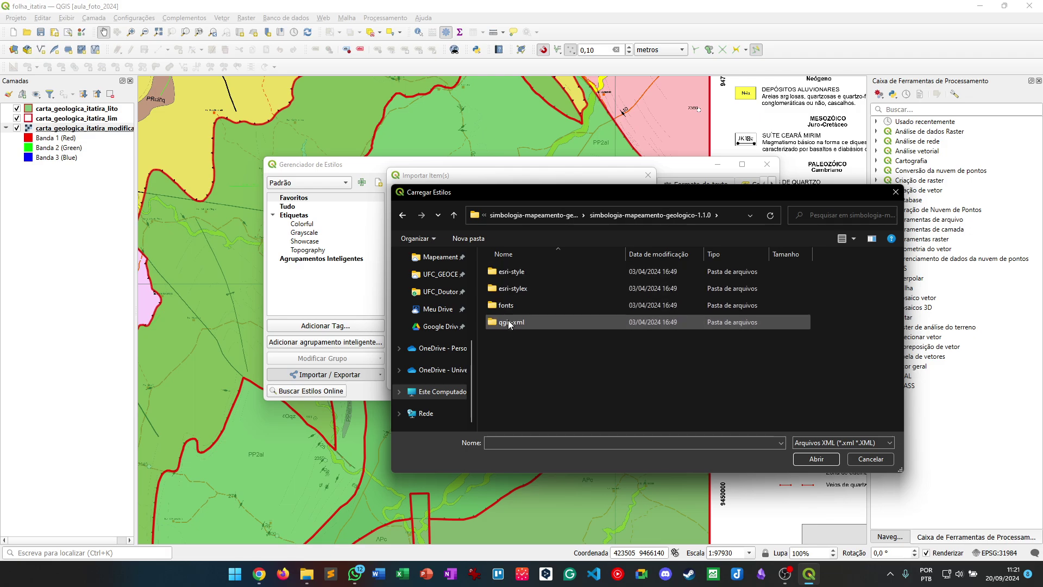
double_click(508, 321)
left_click(531, 271)
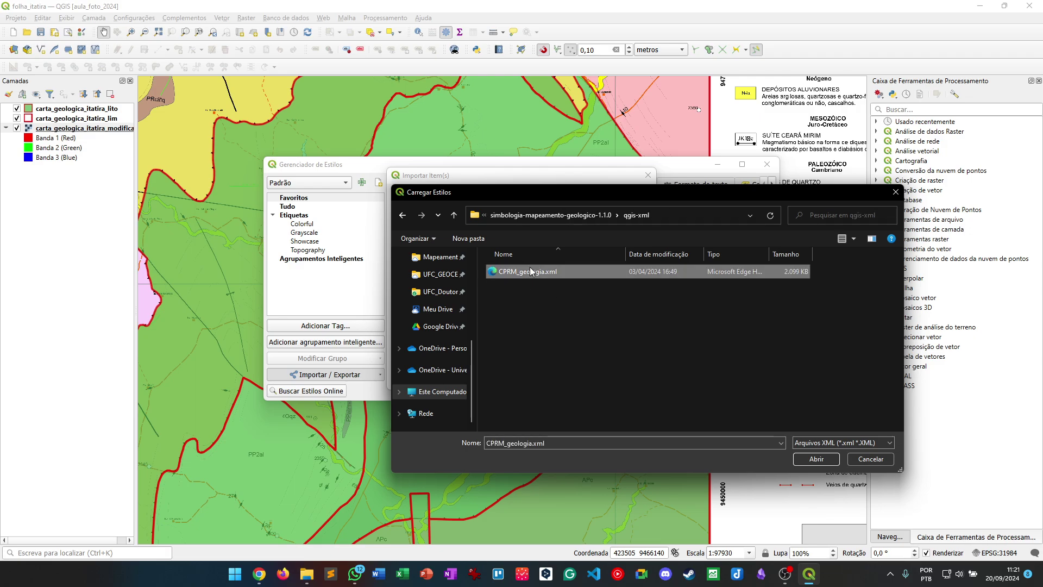
left_click(816, 459)
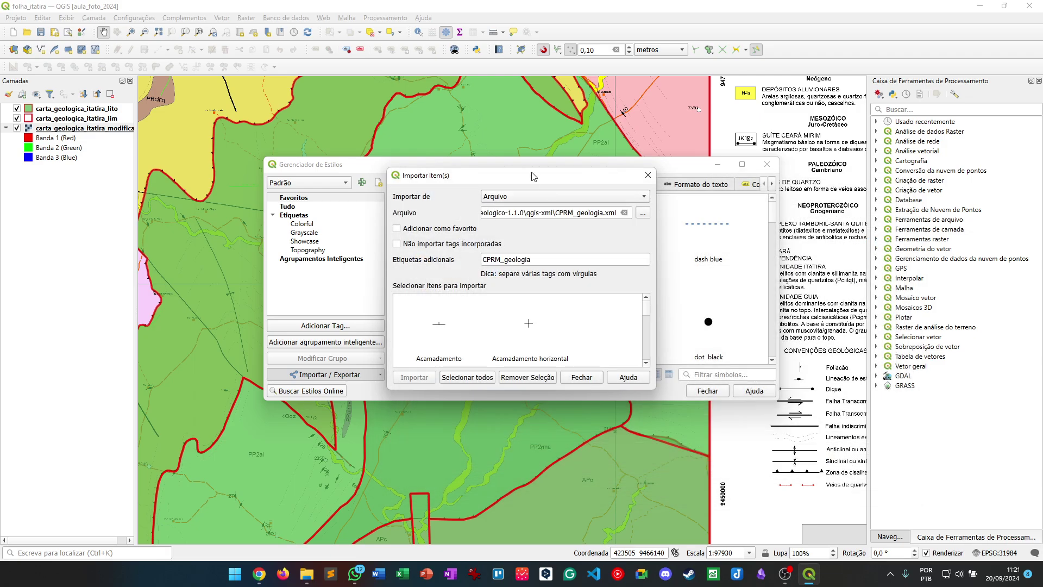
Enlarge the Importar Item(s) dialog and look over the geological symbols offered for import
left_click_drag(532, 170, 439, 107)
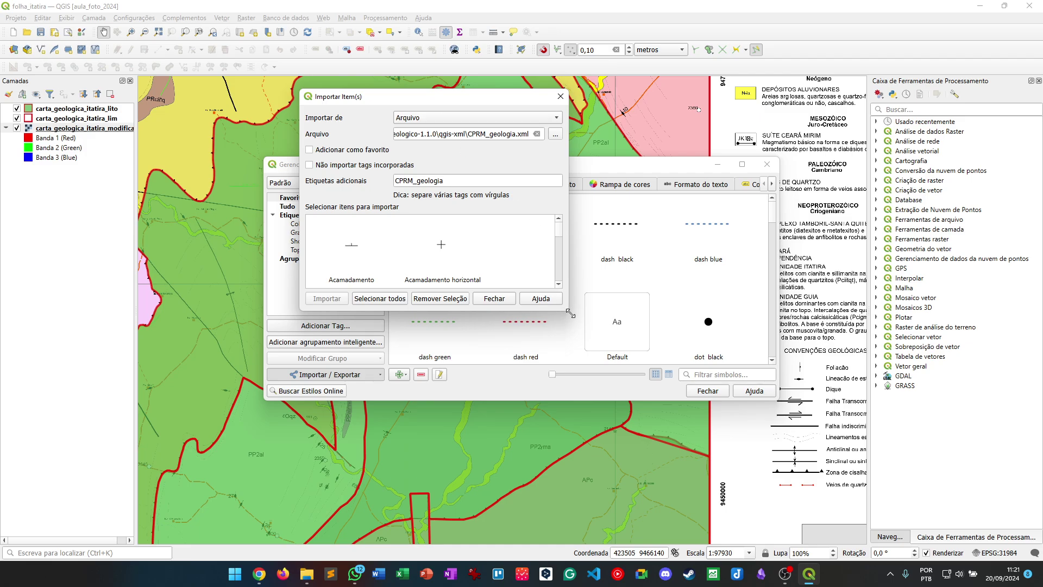
left_click_drag(569, 311, 980, 491)
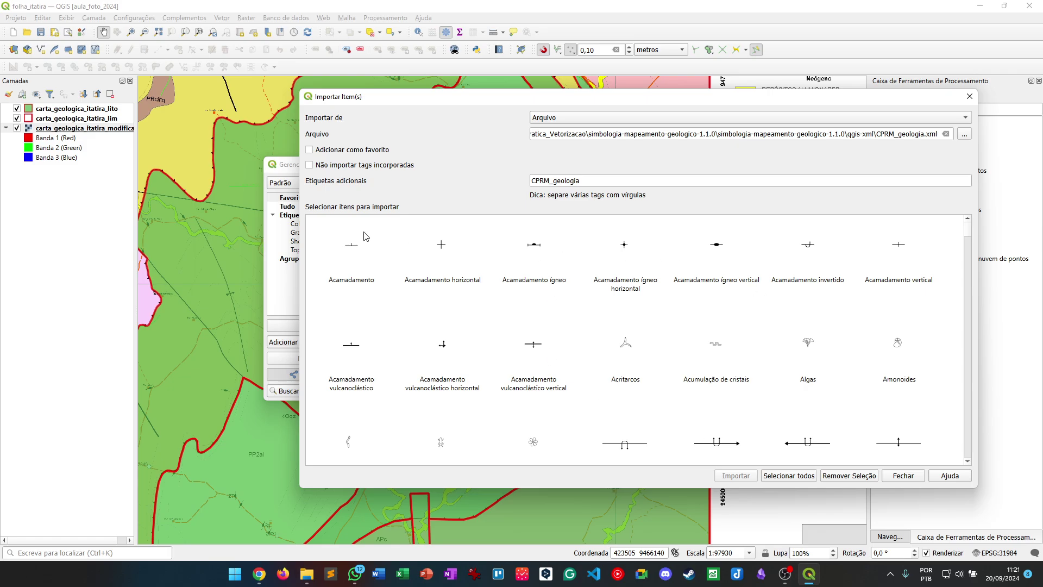
left_click_drag(970, 229, 923, 223)
Select all the listed symbols, and close the Importar Item(s) dialog and Gerenciador de Estilos without importing
left_click(785, 477)
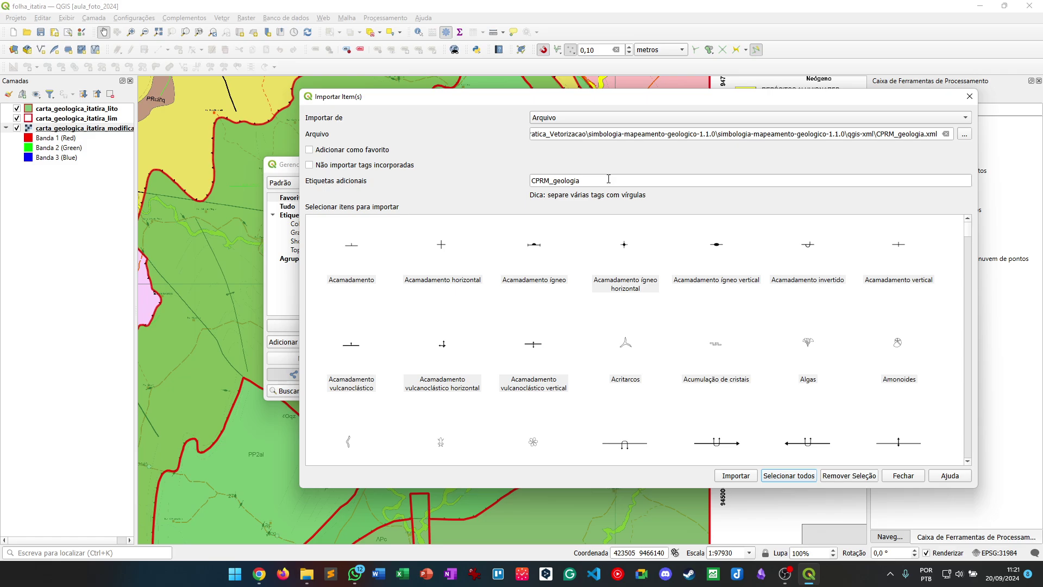
left_click_drag(610, 179, 533, 175)
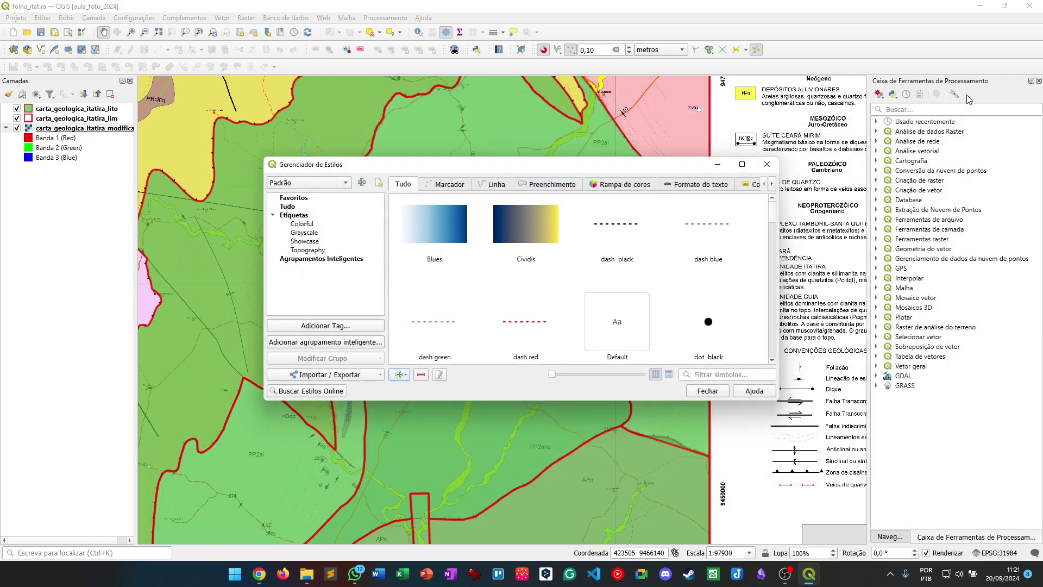
left_click(969, 96)
left_click(766, 164)
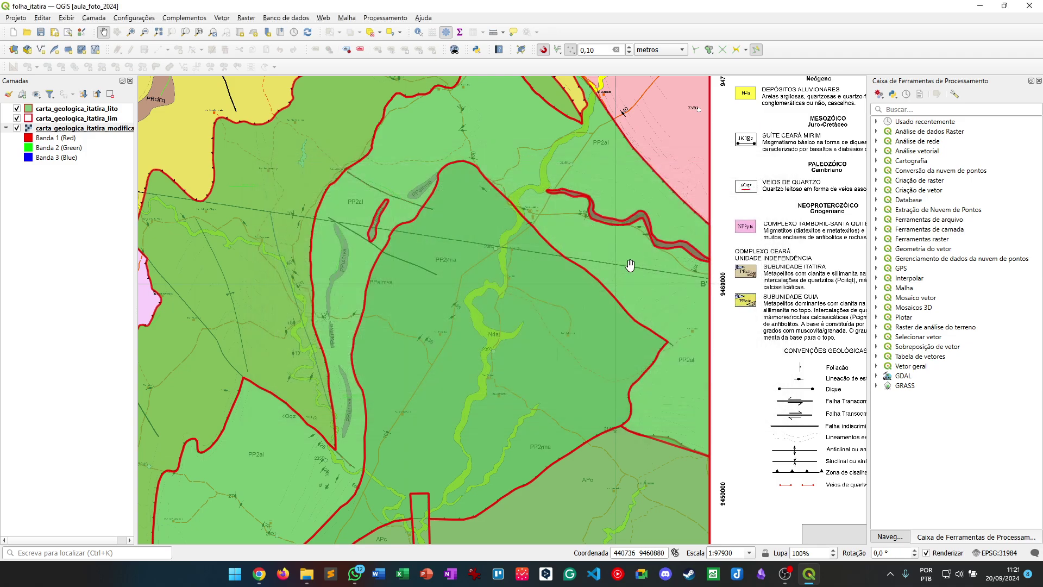
Switch to File Explorer and open the export folder inside the symbol library's fonts folder
mouse_move(307, 574)
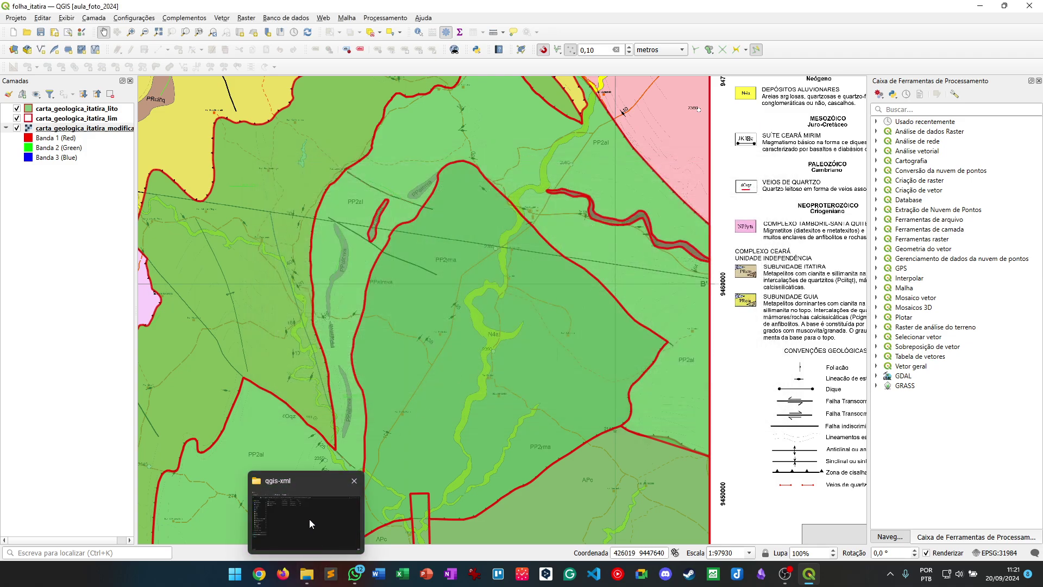
left_click(309, 523)
key("alt+Up")
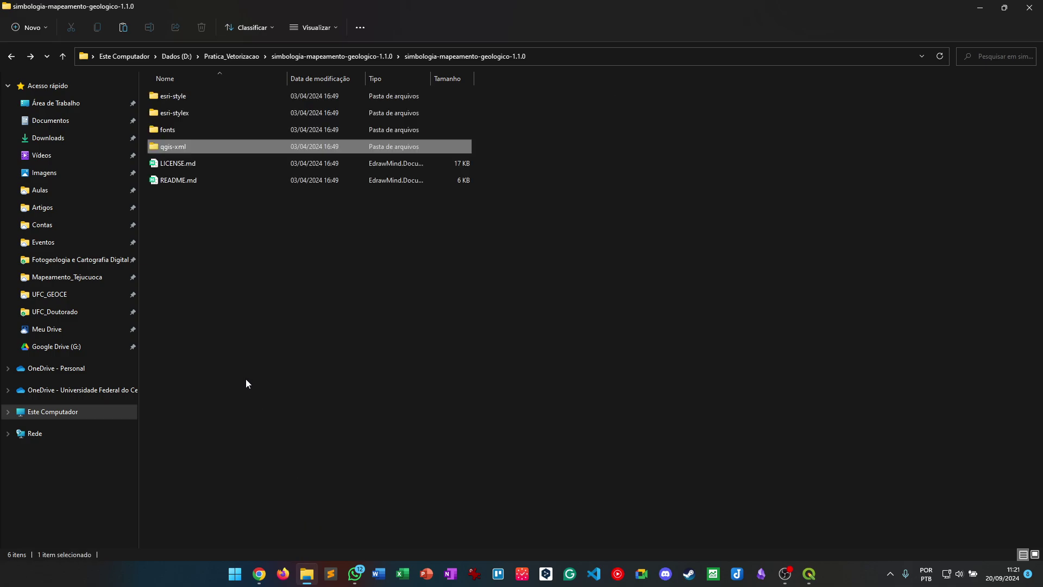
left_click(171, 130)
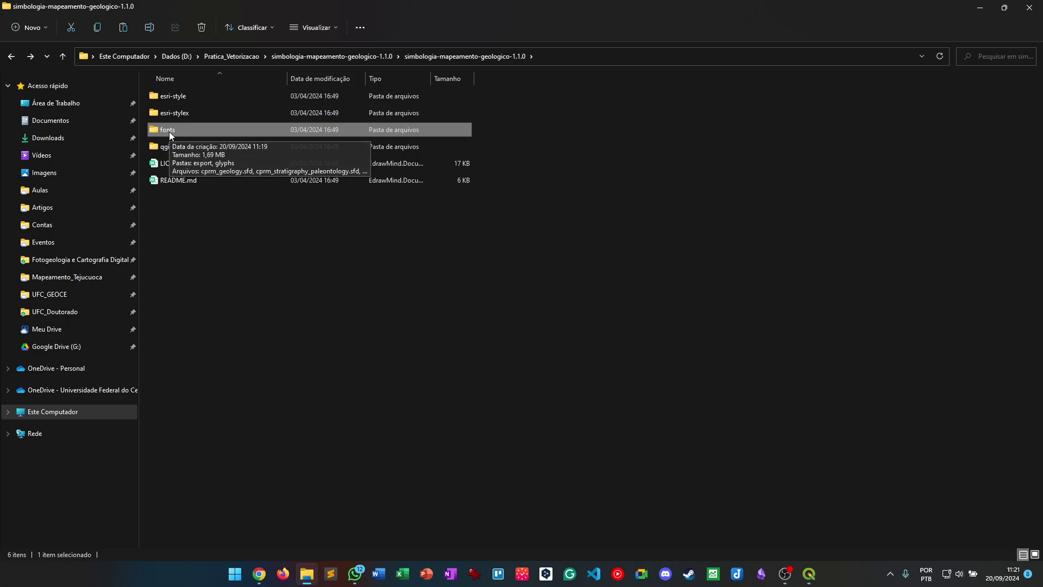
double_click(169, 132)
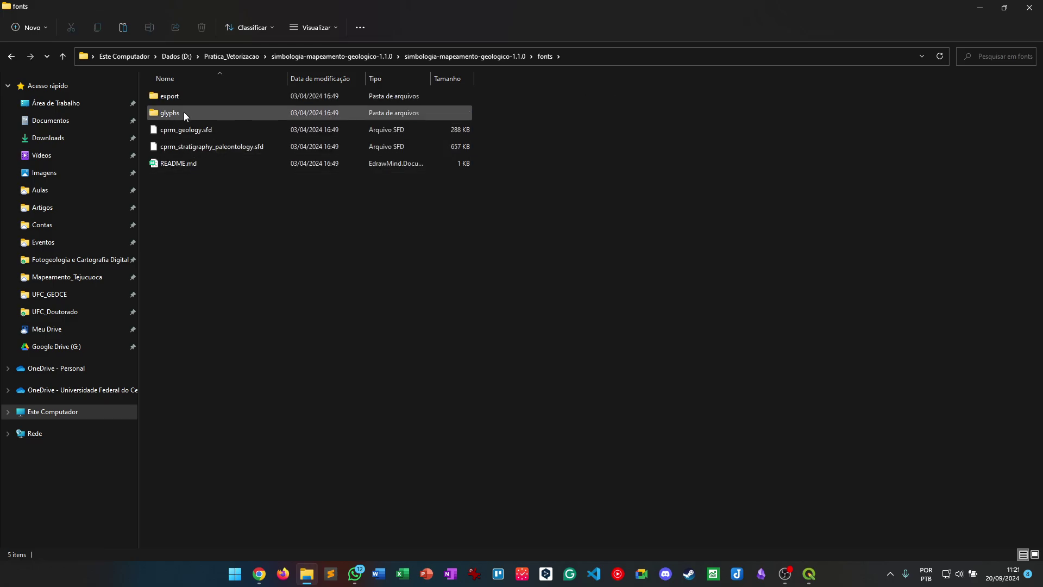
double_click(177, 97)
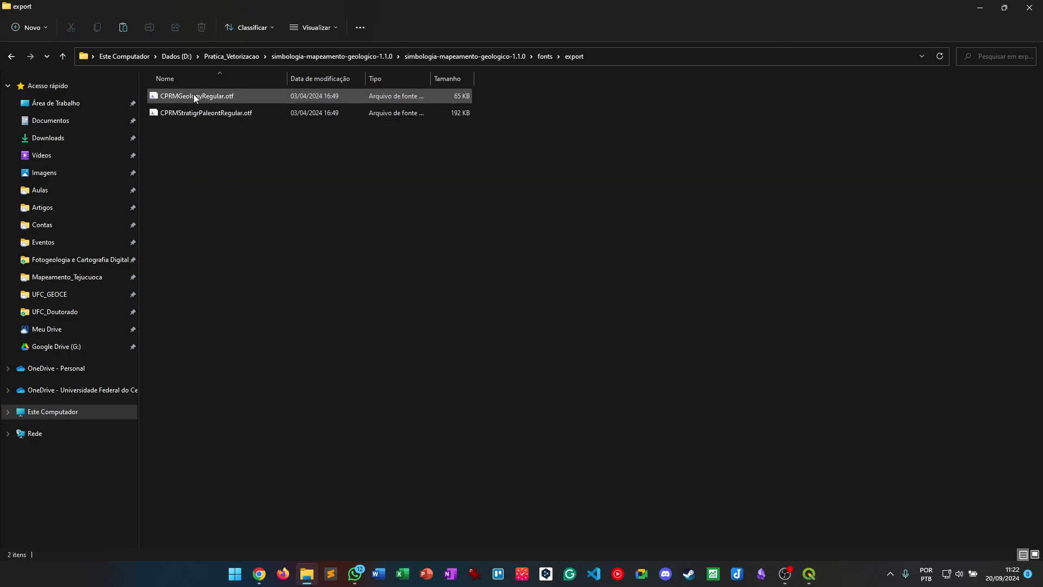
left_click(193, 95)
left_click(199, 112)
left_click(217, 148)
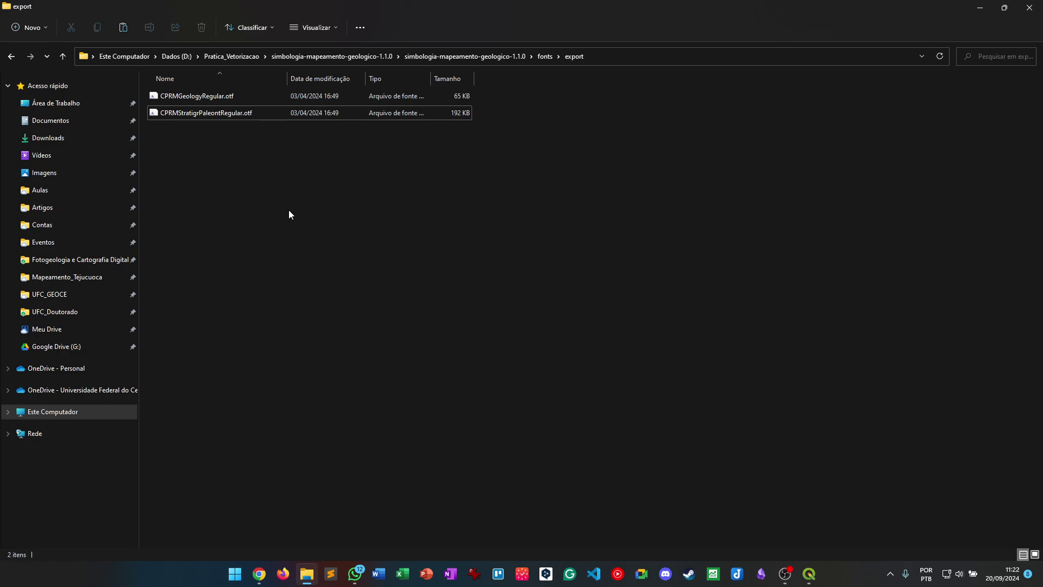
Preview the fonts CPRMGeologyRegular.otf and CPRMStratigrPaleontRegular.otf one after the other, closing each preview window
double_click(181, 98)
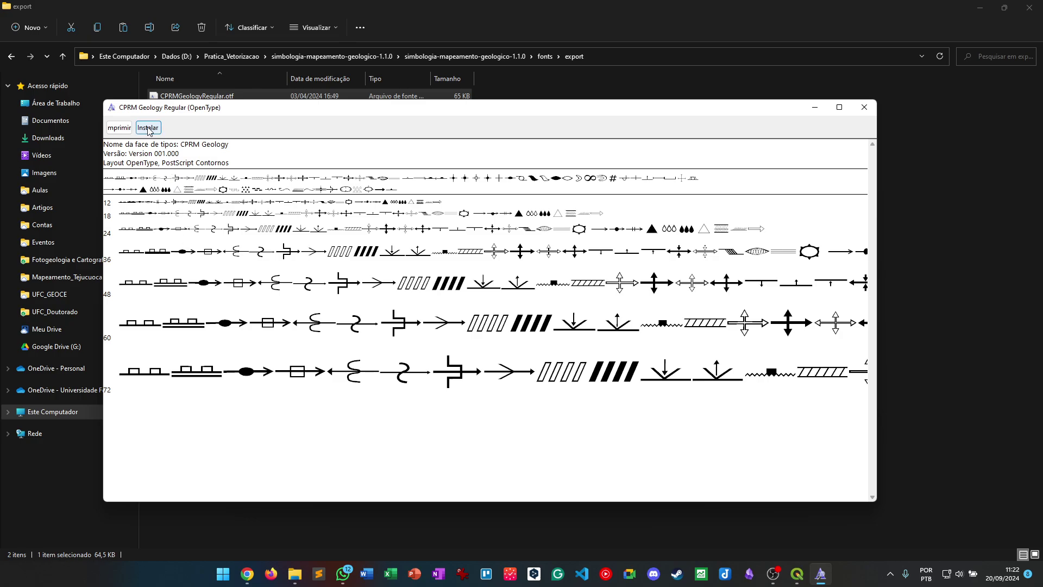
left_click(864, 107)
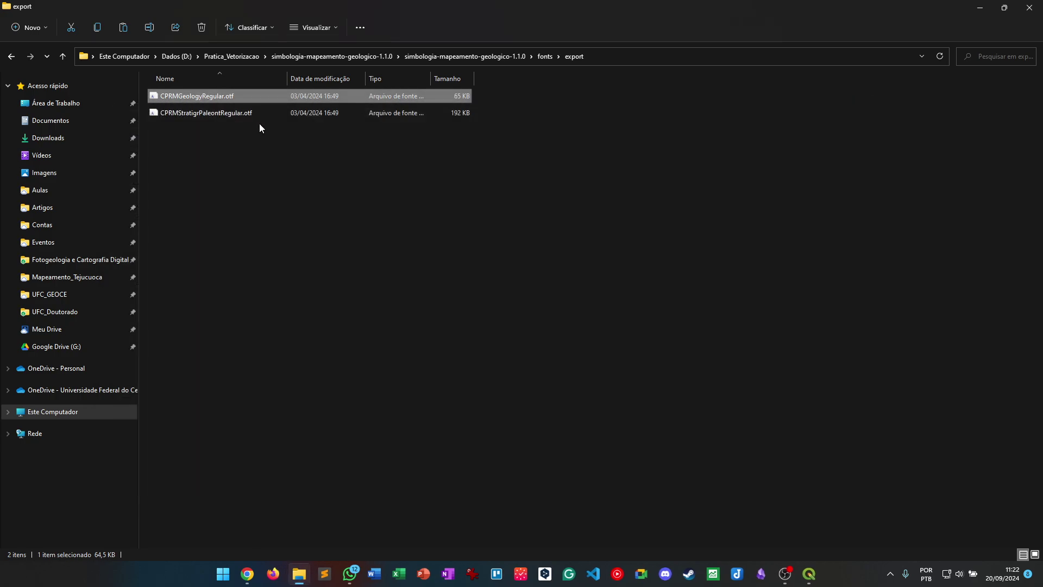
double_click(193, 112)
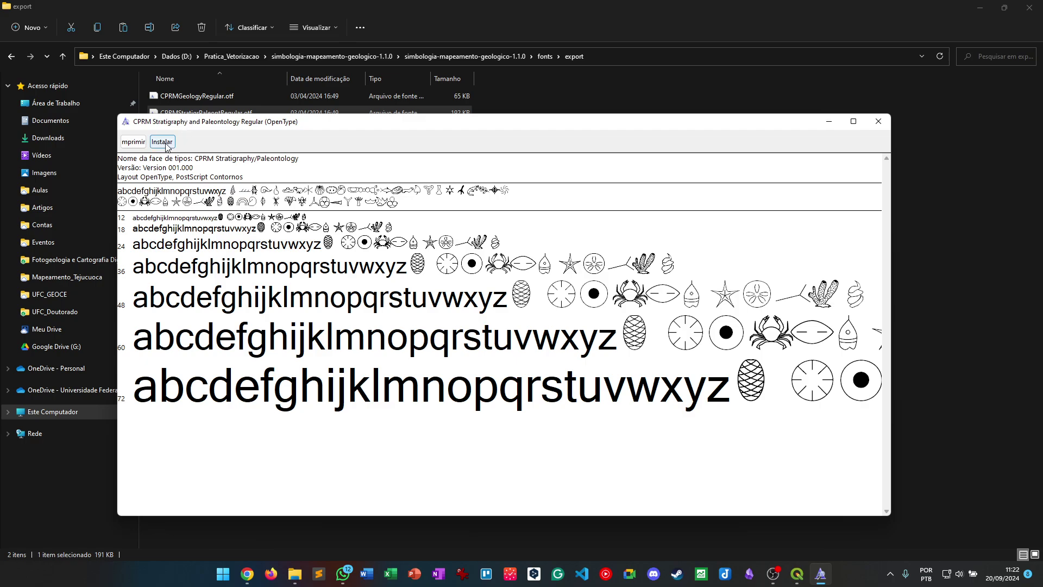
left_click(879, 121)
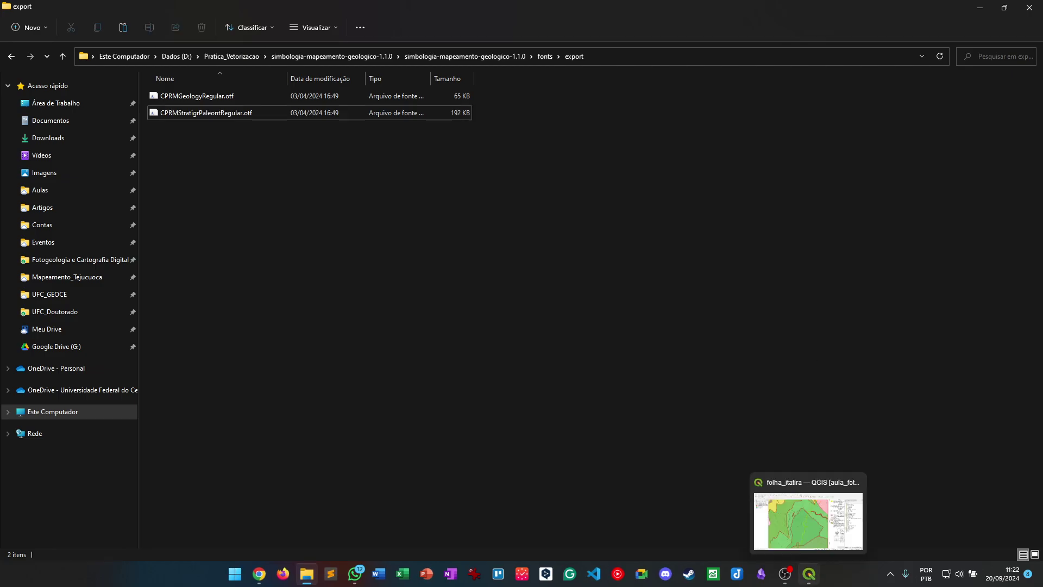
Switch back to QGIS and examine the structural measurement symbols, folds and shear zones drawn across the Itatira map
left_click(810, 573)
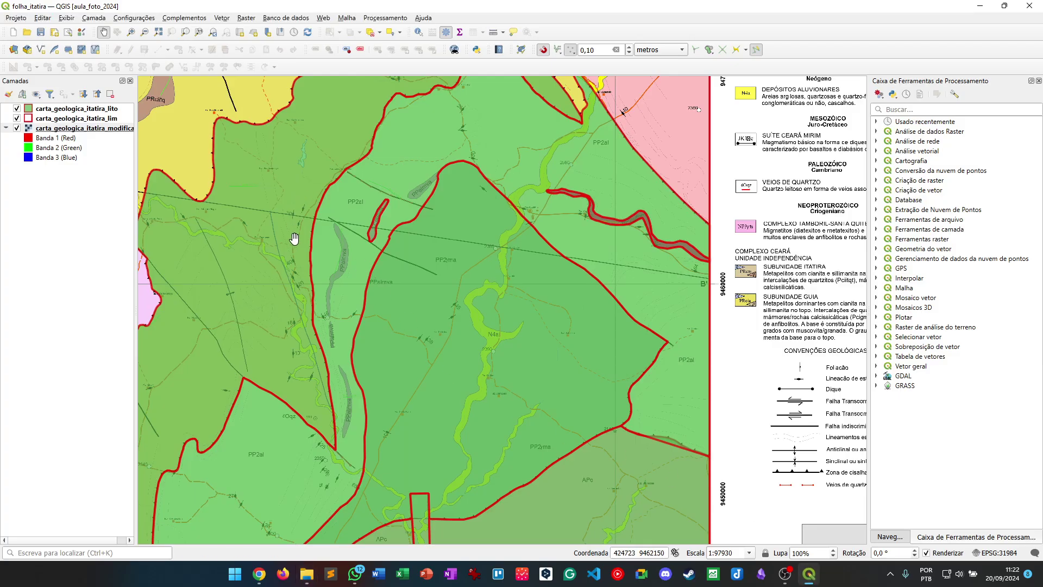
left_click_drag(291, 235, 449, 281)
scroll(541, 318, "down", 1)
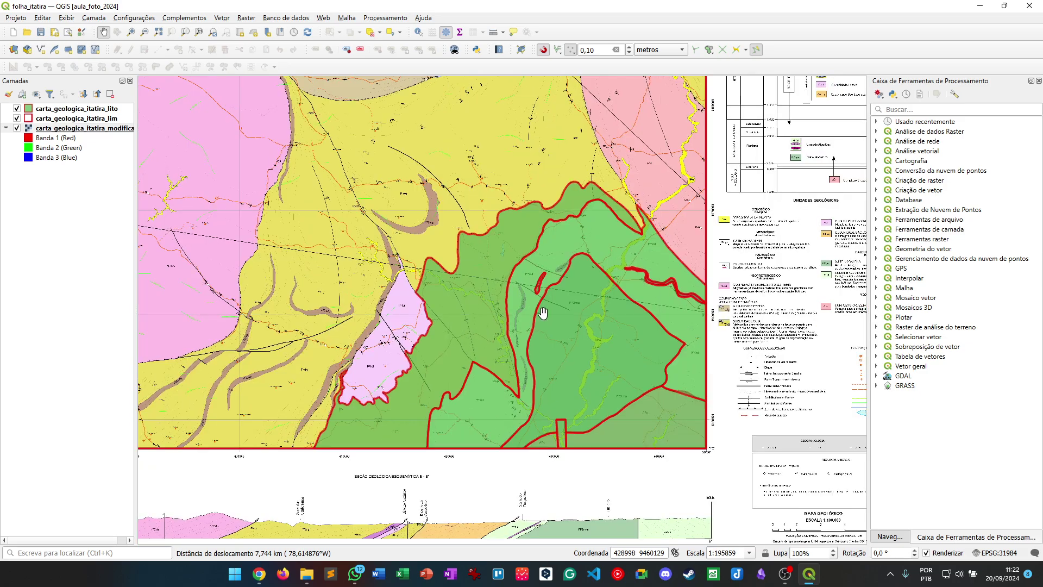
left_click_drag(361, 230, 468, 314)
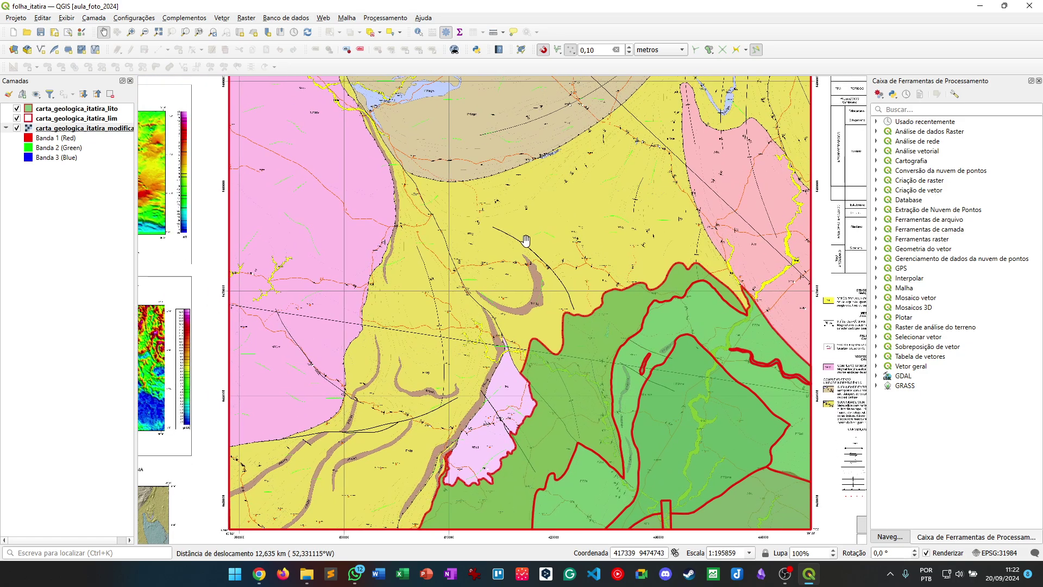
scroll(525, 241, "up", 1)
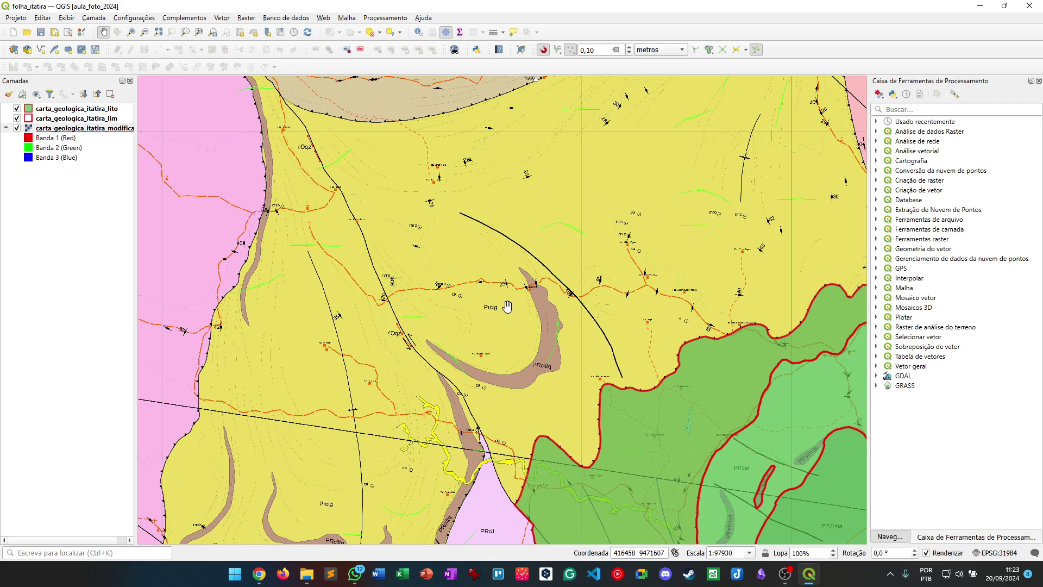
left_click_drag(525, 302, 406, 308)
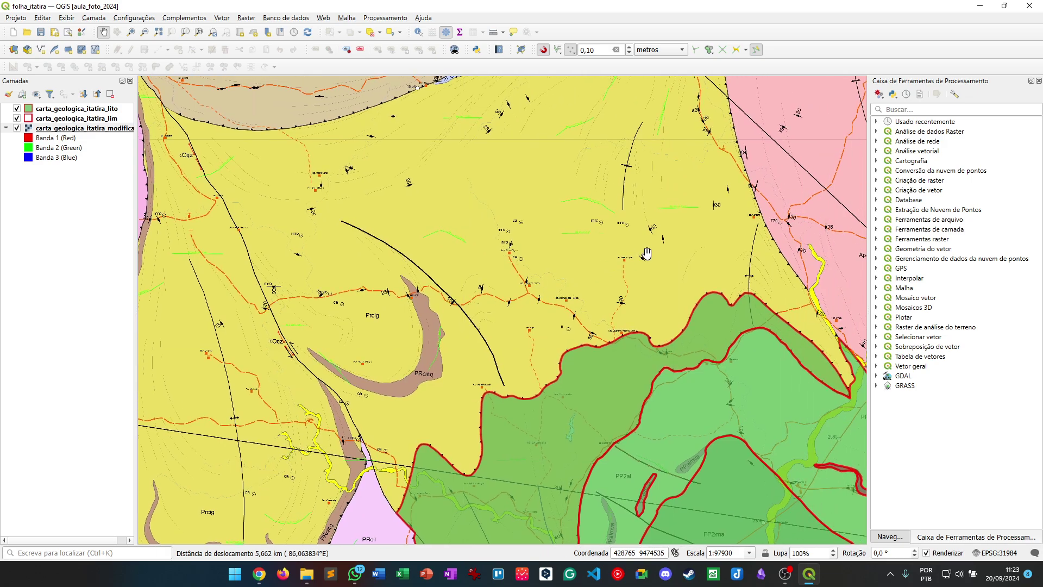
left_click_drag(682, 144, 606, 260)
scroll(447, 227, "up", 2)
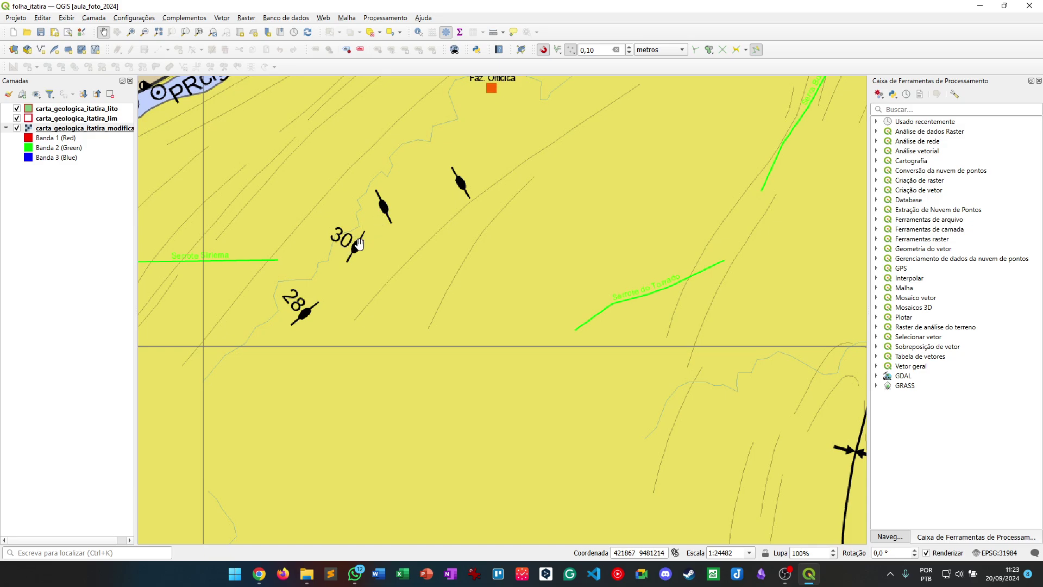
scroll(423, 241, "down", 2)
left_click_drag(633, 247, 474, 252)
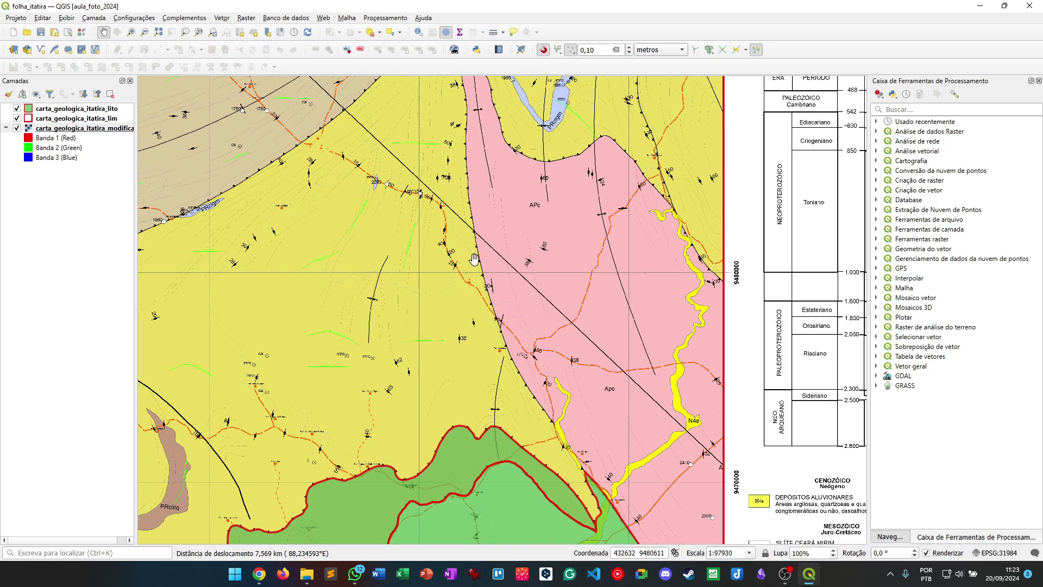
left_click_drag(495, 215, 444, 307)
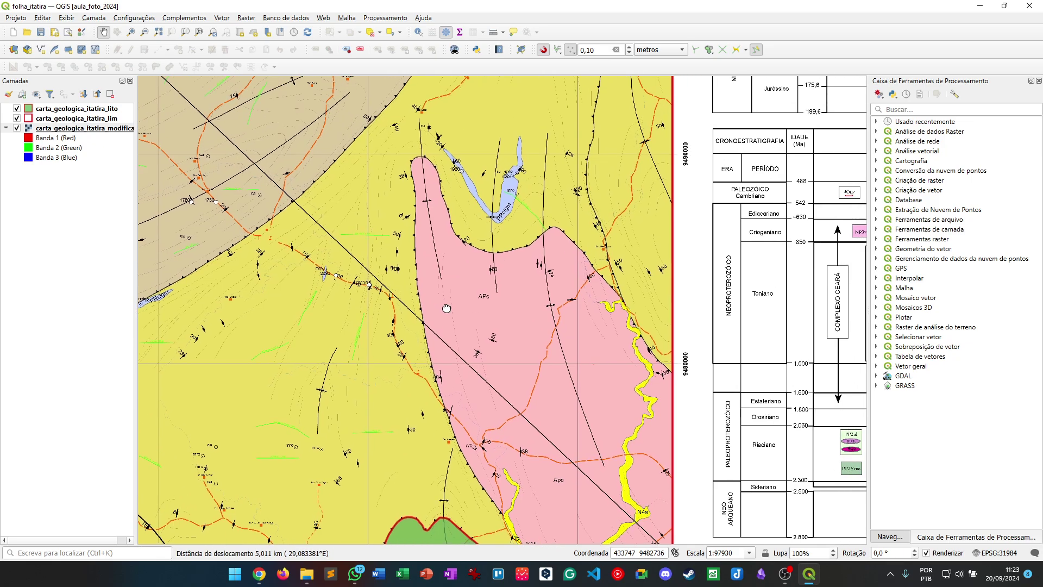
scroll(557, 320, "up", 1)
left_click_drag(469, 192, 540, 284)
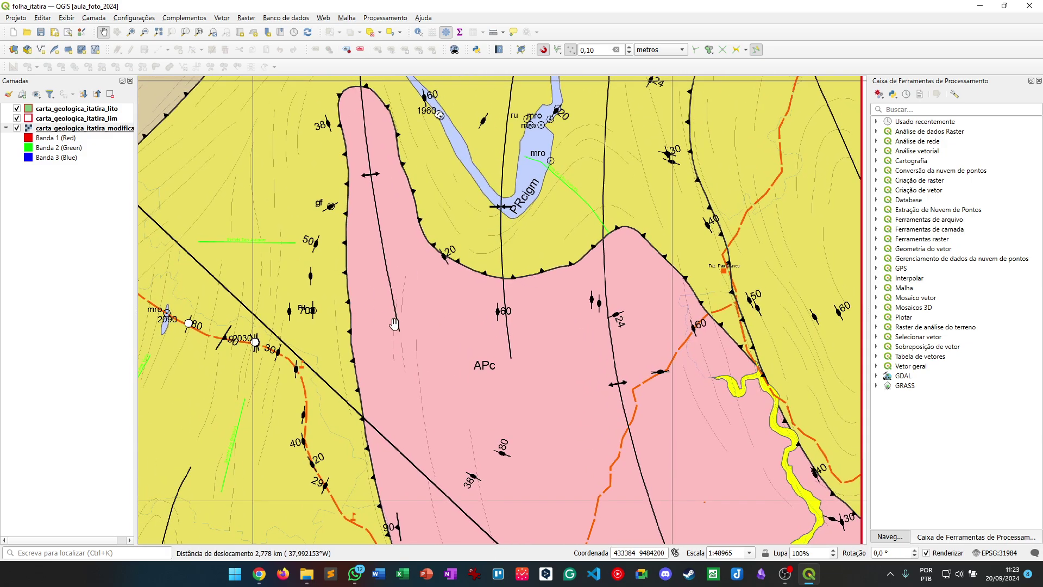
scroll(399, 329, "down", 1)
left_click_drag(261, 343, 414, 346)
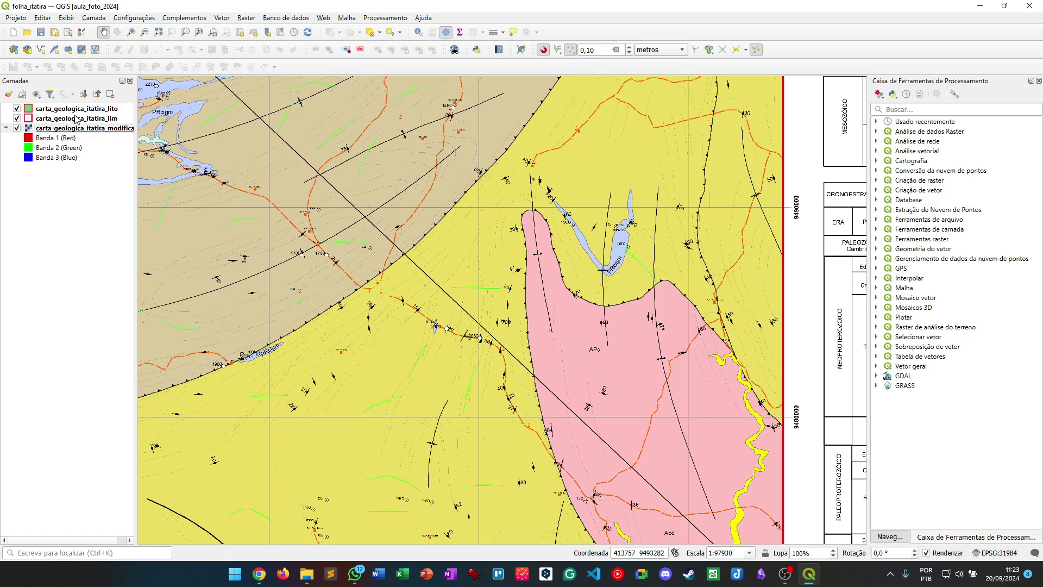
left_click_drag(454, 422, 459, 329)
scroll(461, 405, "up", 1)
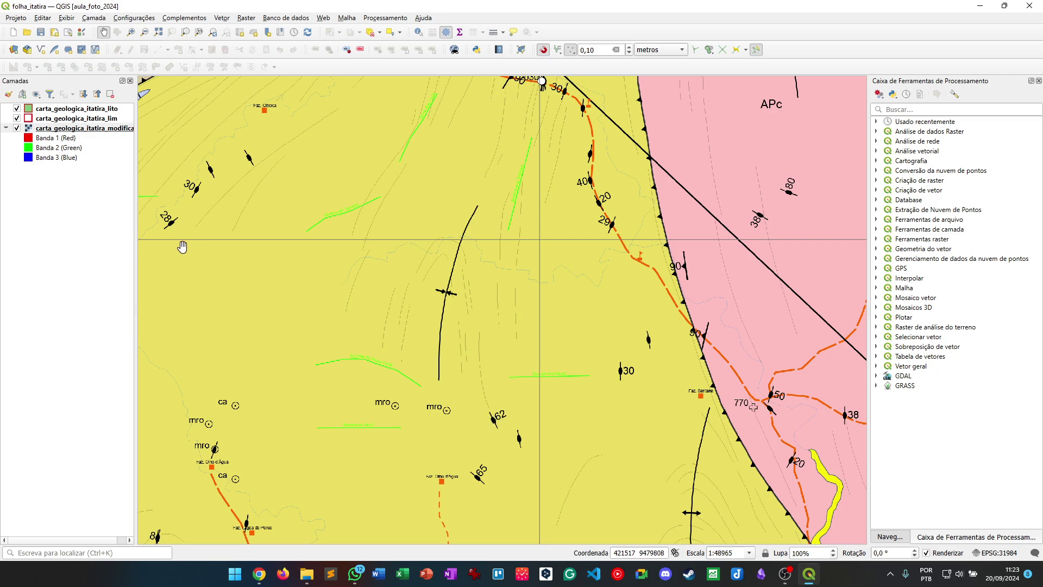
Open and dismiss the new temporary scratch layer dialog, and examine the Convenções Geológicas legend, including the Lineação de estiramento symbol
left_click(70, 51)
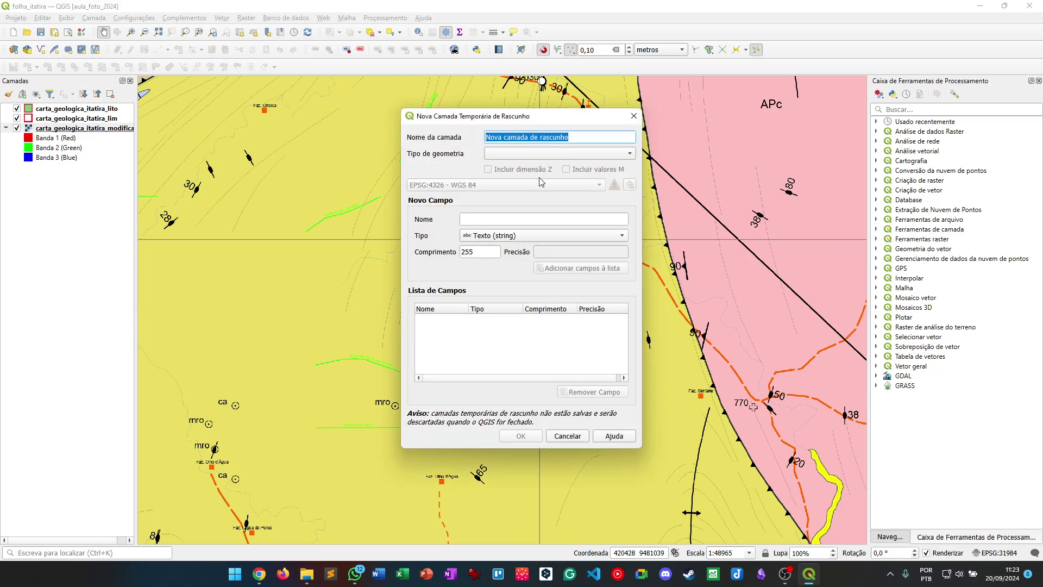
left_click(634, 116)
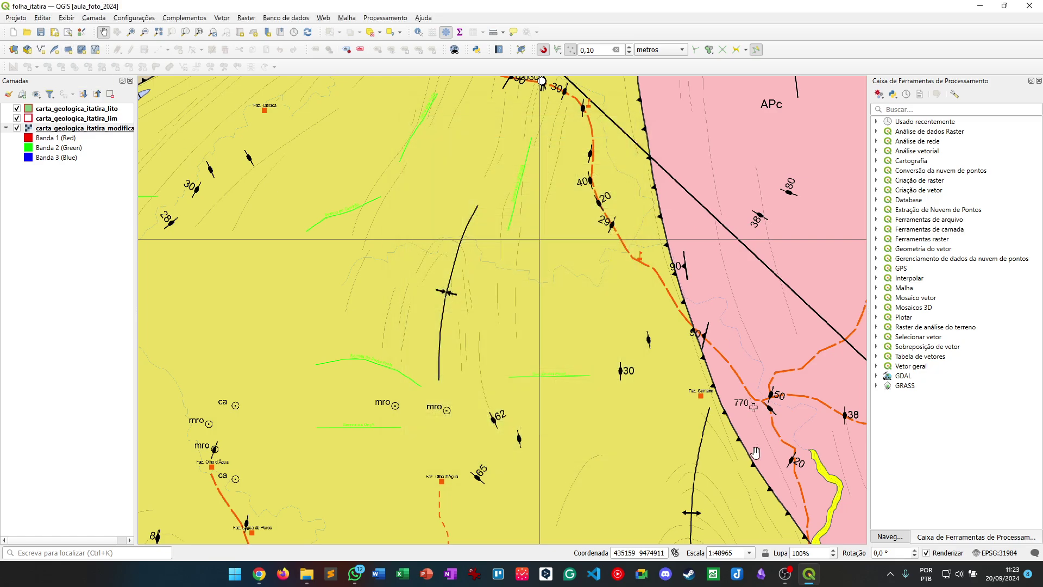
left_click_drag(856, 537, 352, 224)
left_click_drag(543, 435, 543, 321)
left_click_drag(544, 537, 543, 296)
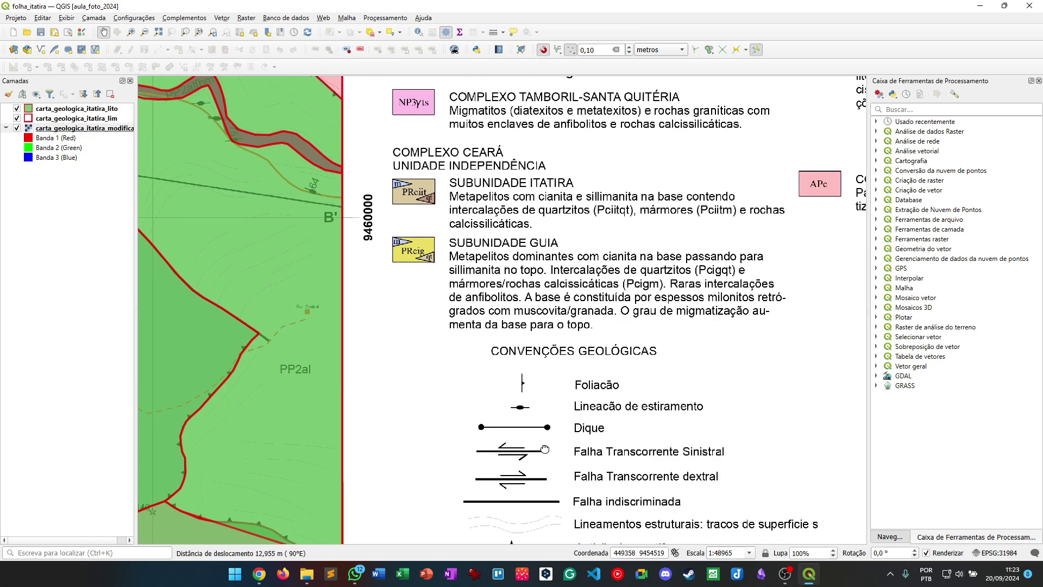
left_click_drag(557, 430, 530, 363)
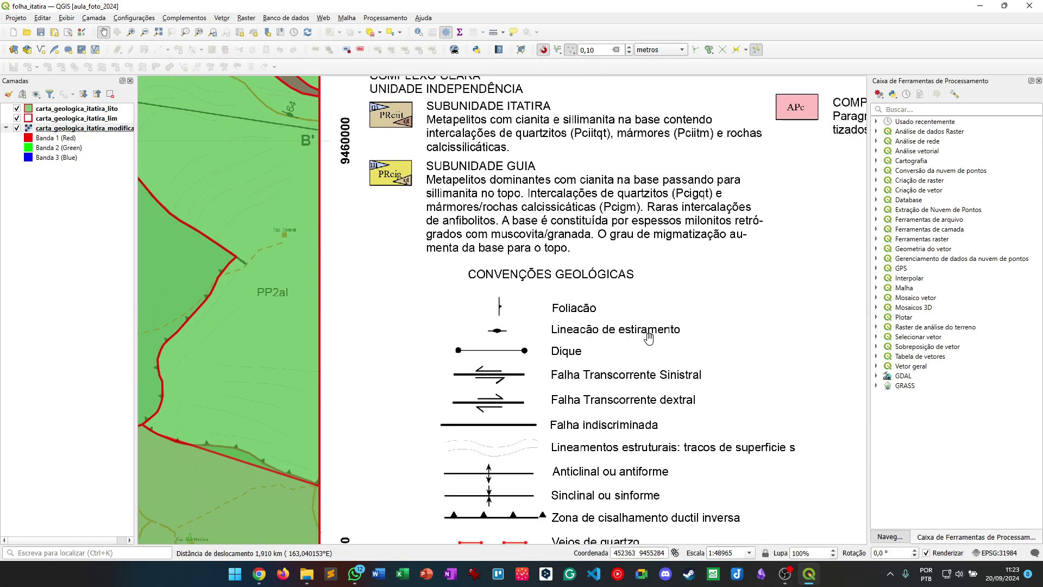
scroll(505, 336, "up", 1)
scroll(489, 334, "down", 1)
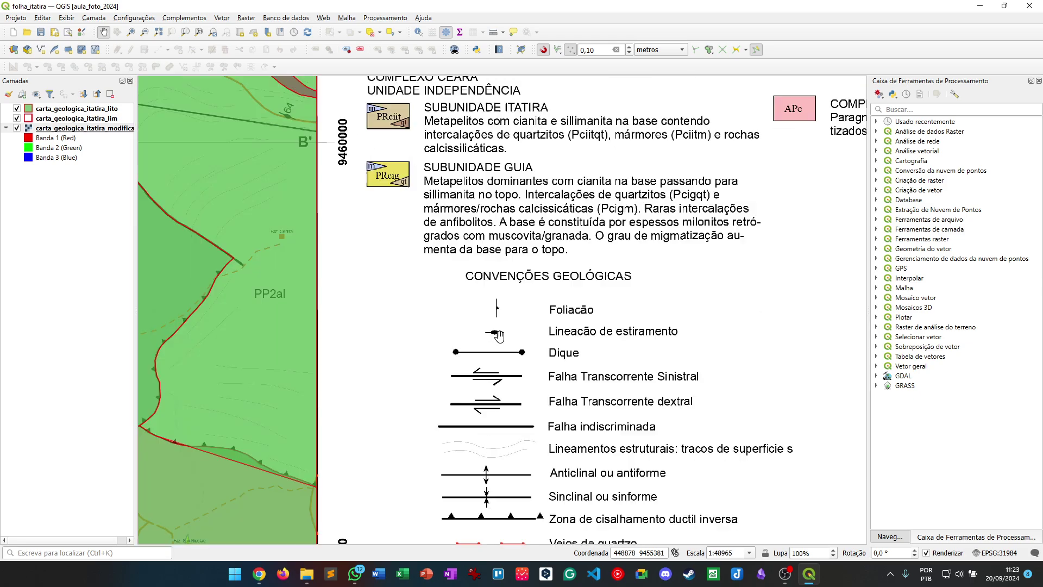
scroll(457, 324, "down", 2)
left_click_drag(251, 217, 437, 386)
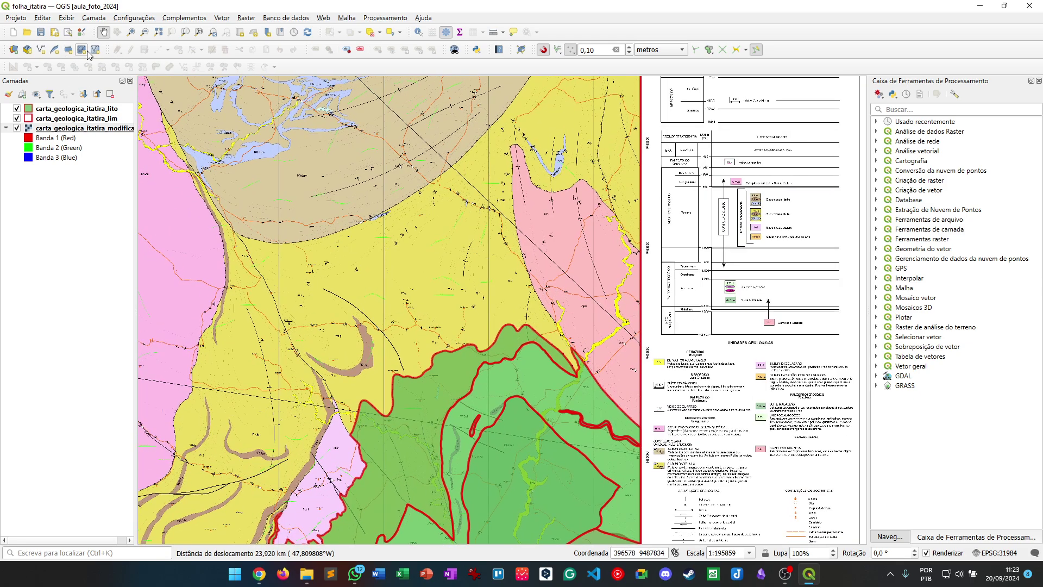
Start a new temporary scratch layer and name it Lineacao_de_Estiramento
left_click(69, 51)
type("L")
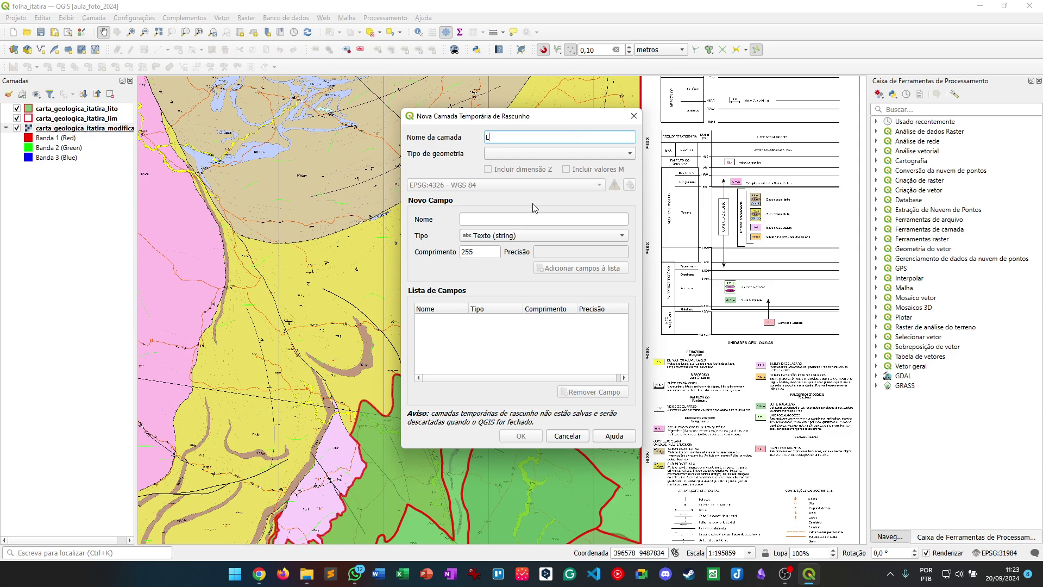
type("ineacao_De_Estim")
type("iramento")
left_click(518, 137)
key("BackSpace")
type("d")
Give the scratch layer Ponto geometry and the project CRS EPSG:31984 - SIRGAS 2000 / UTM zone 24S, and create it
left_click(557, 154)
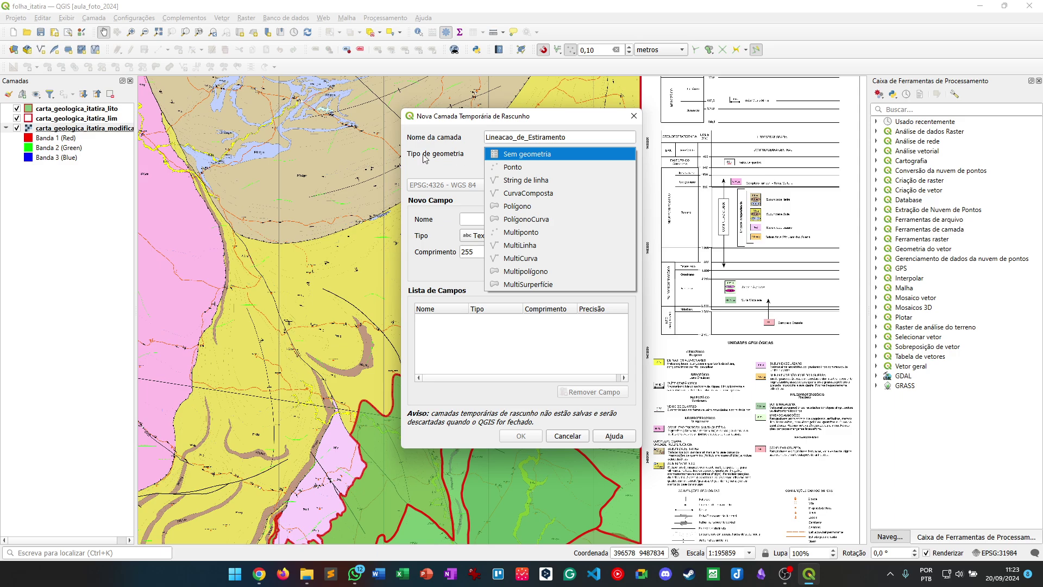
left_click(520, 167)
left_click(479, 188)
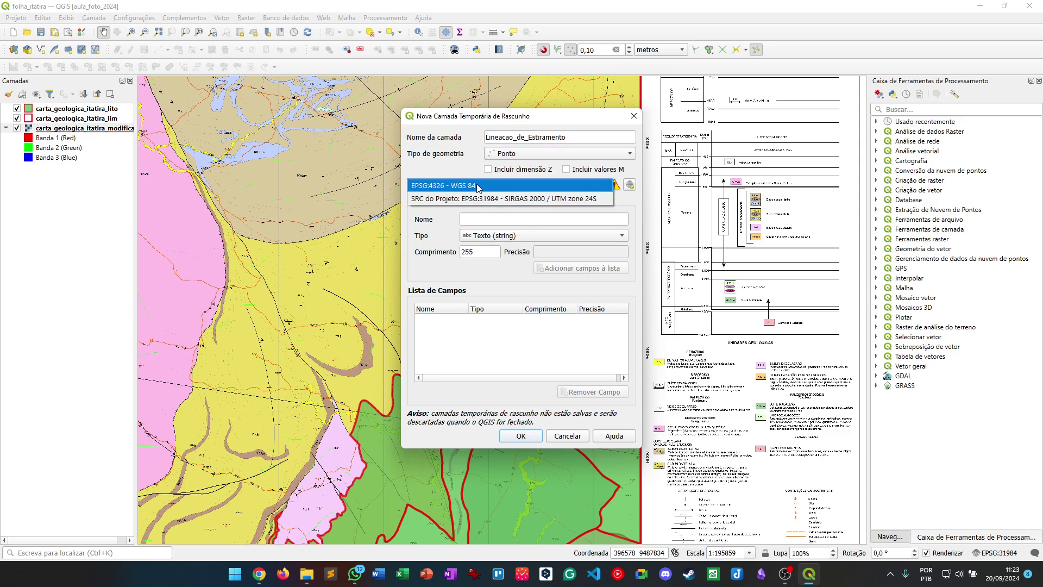
left_click(481, 197)
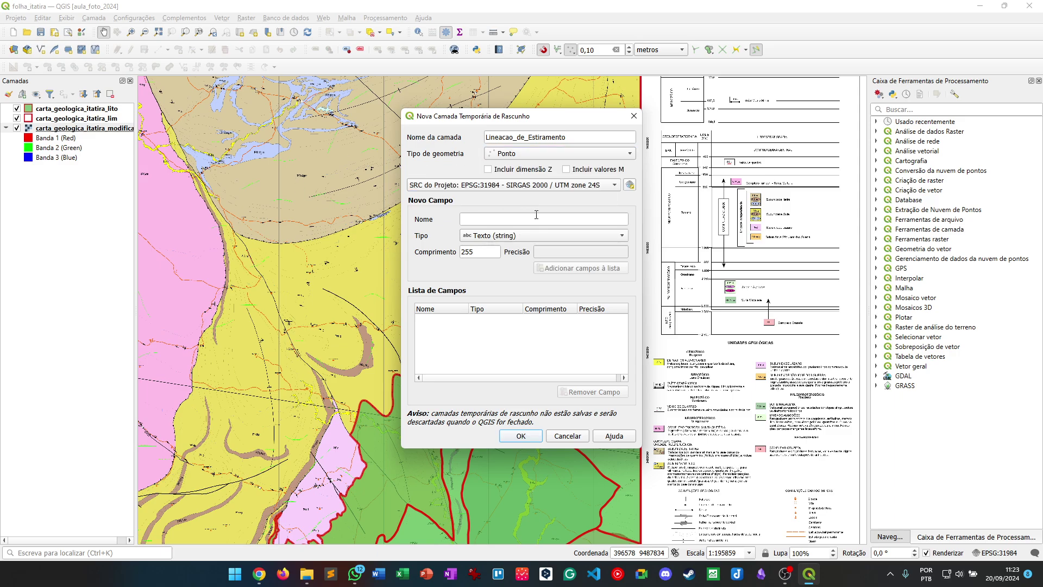
left_click(521, 436)
Move the Lineacao_de_Estiramento layer above carta_geologica_itatira_lito in the layer order
left_click_drag(331, 248, 403, 287)
left_click(49, 129)
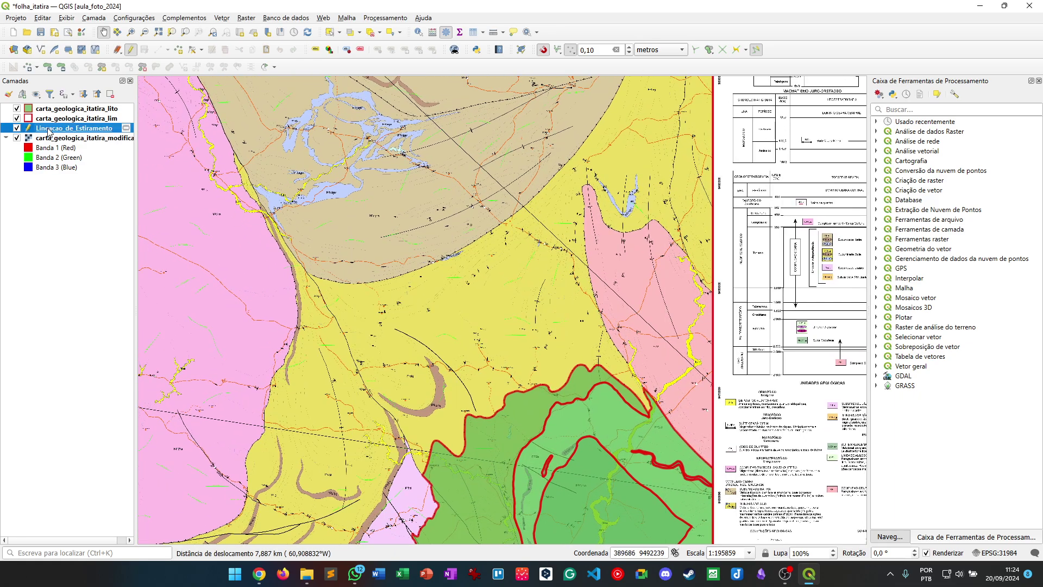
left_click_drag(81, 130, 86, 112)
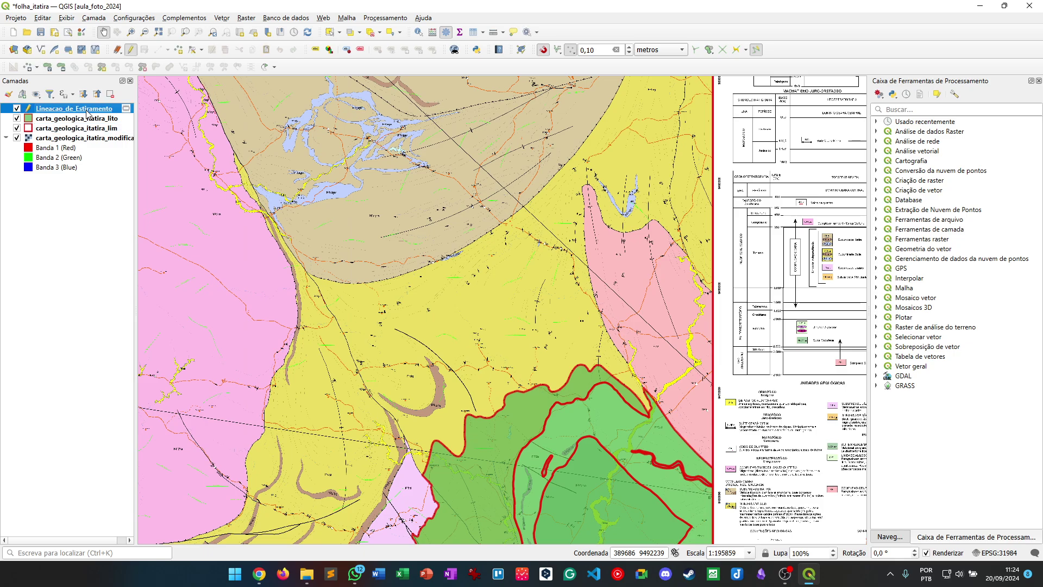
Add one point feature to the Lineacao_de_Estiramento layer in the yellow unit, at a scale of 1:12241
left_click(158, 49)
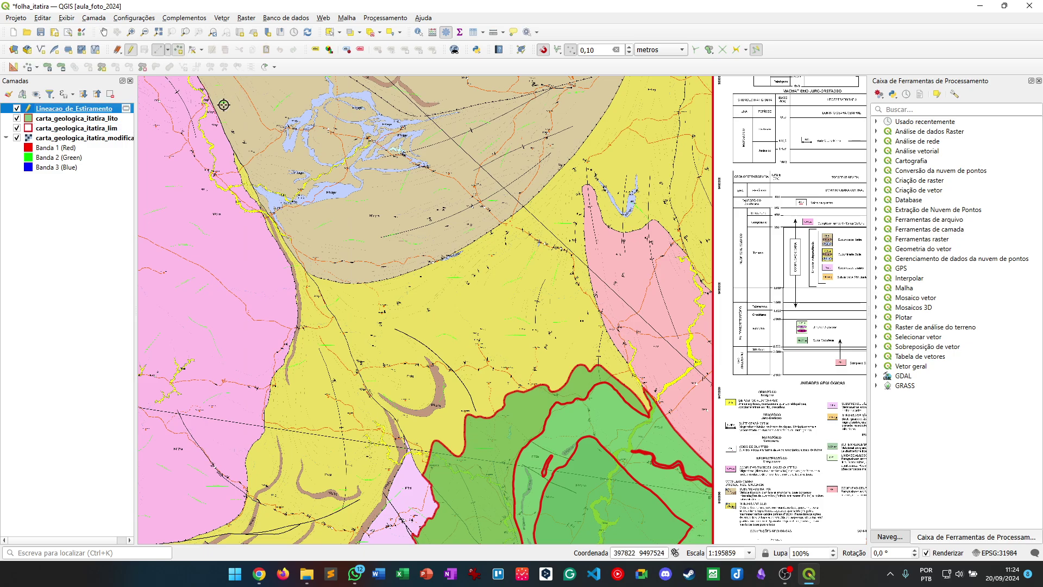
scroll(472, 298, "up", 3)
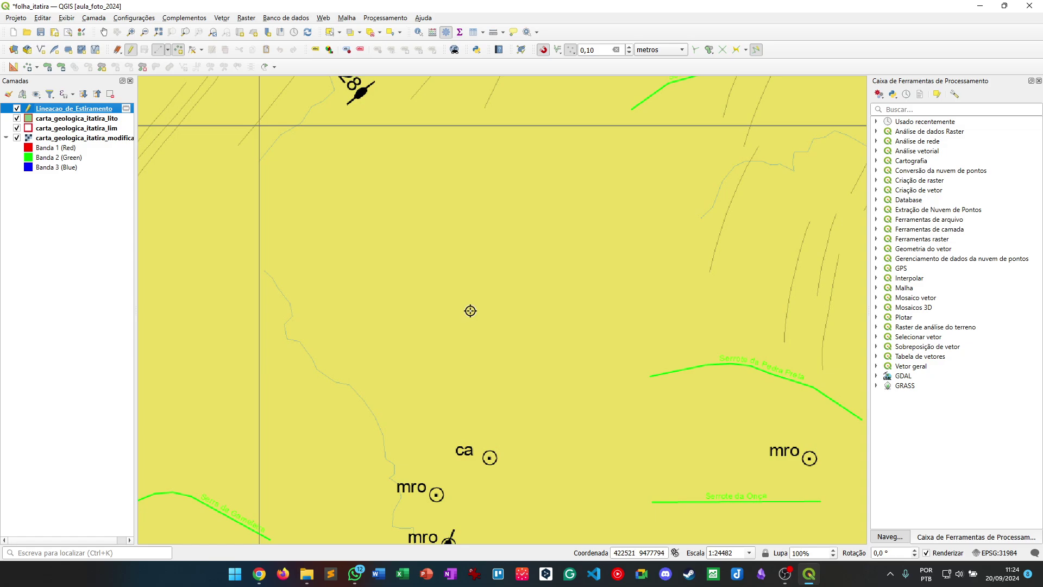
scroll(475, 286, "up", 1)
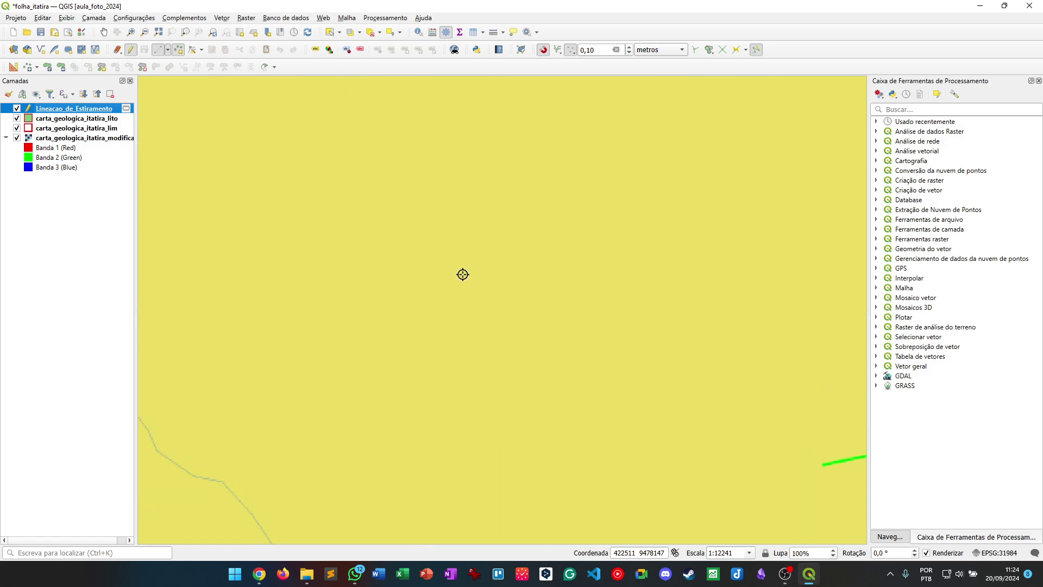
left_click(462, 275)
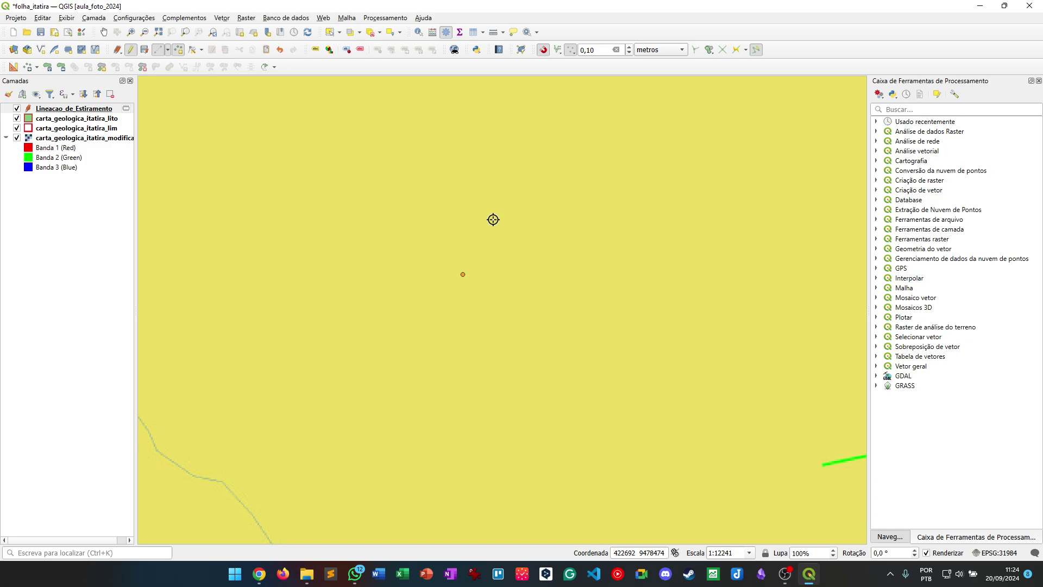
Open the Lineacao_de_Estiramento layer's symbology clear of the new point and examine the available symbol groups
double_click(46, 110)
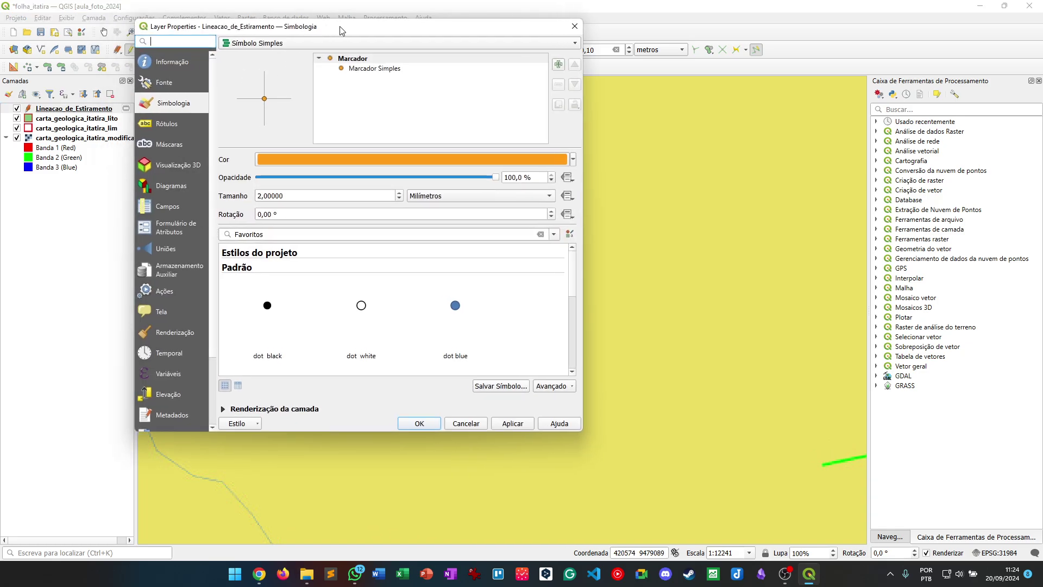
left_click_drag(340, 26, 776, 85)
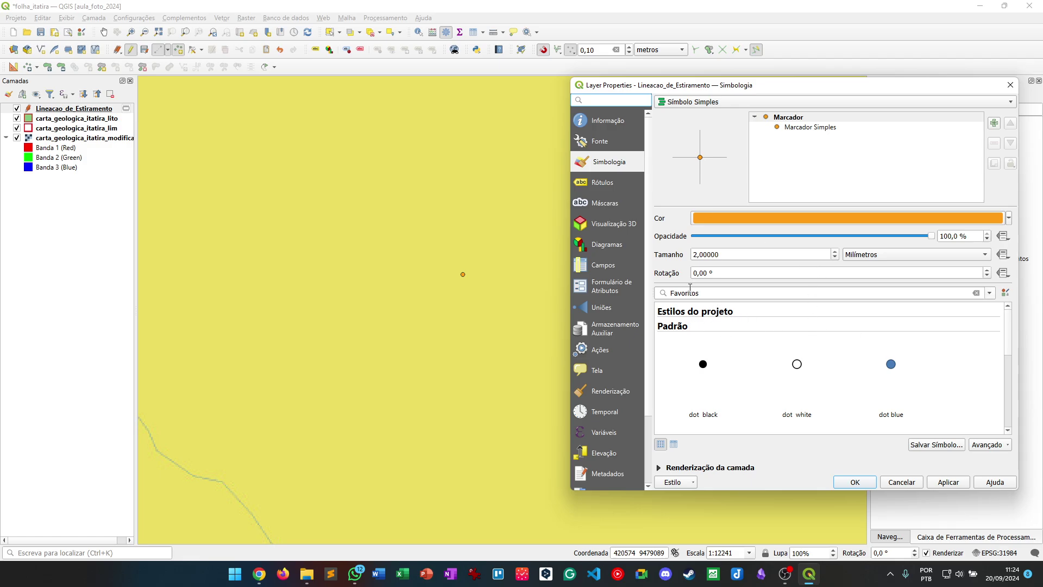
left_click(990, 293)
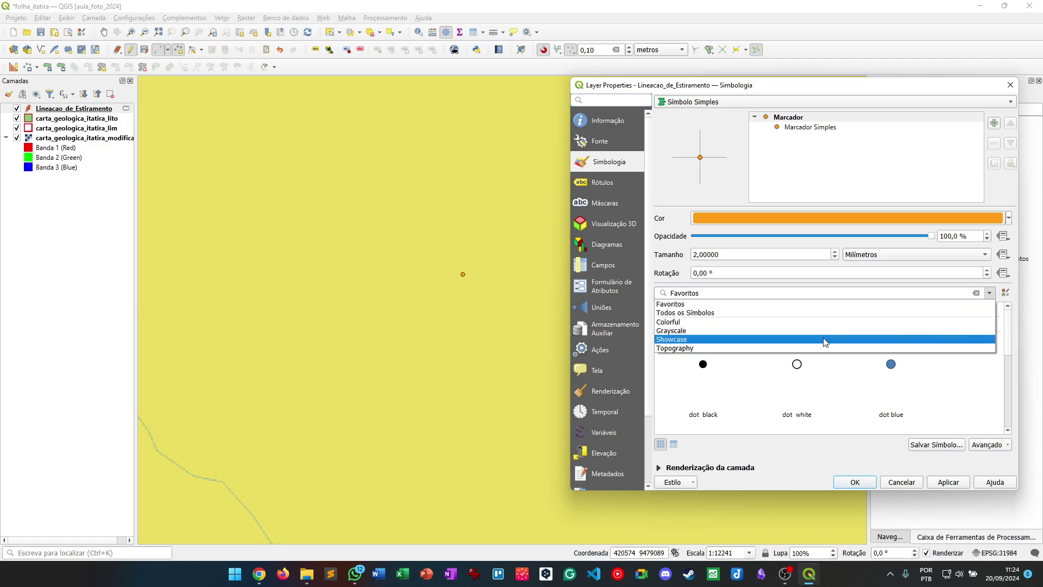
left_click(676, 274)
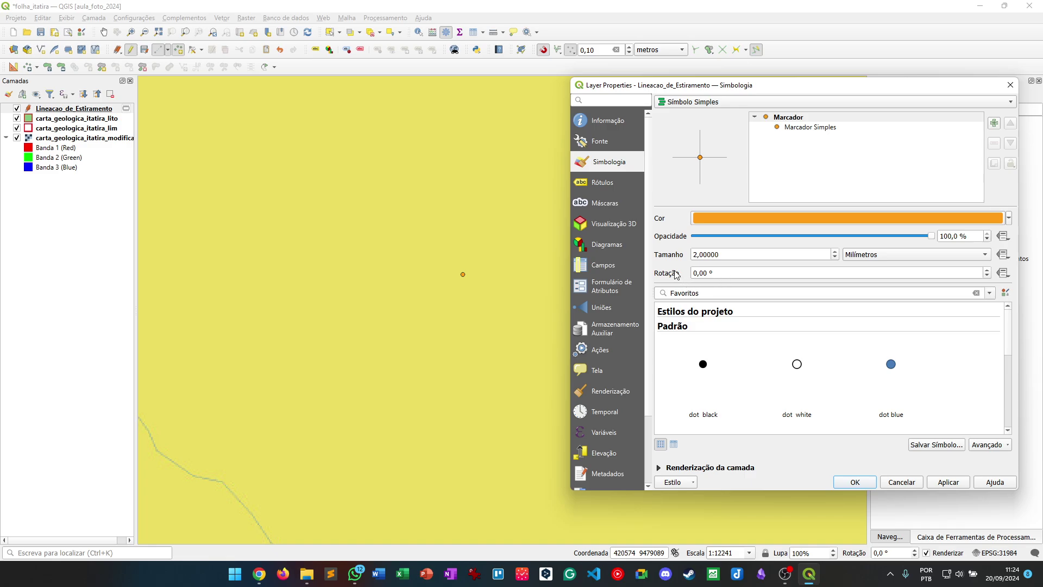
left_click(990, 294)
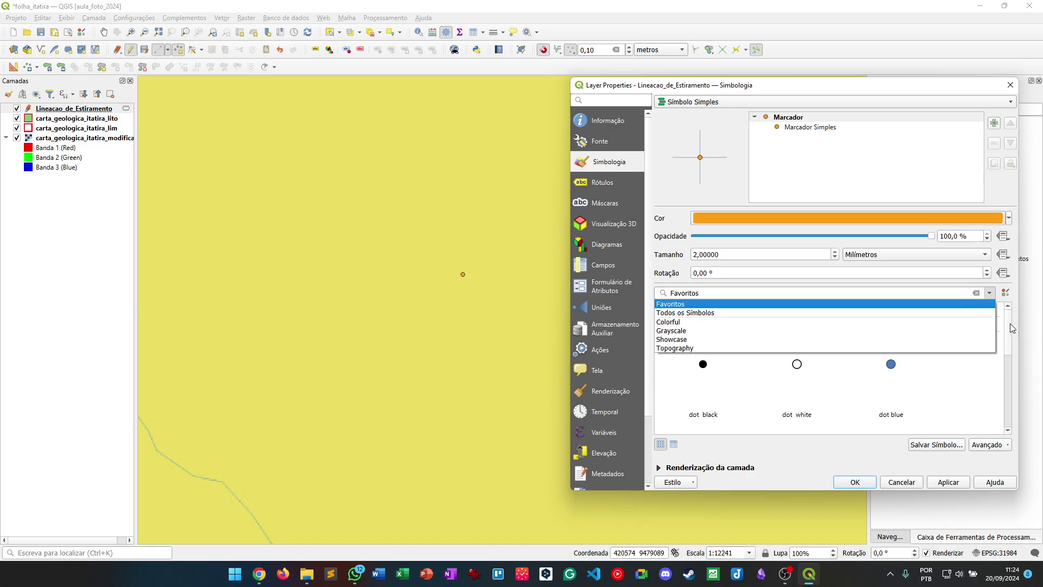
left_click(1009, 324)
scroll(1009, 324, "down", 3)
scroll(1009, 324, "up", 5)
left_click(990, 293)
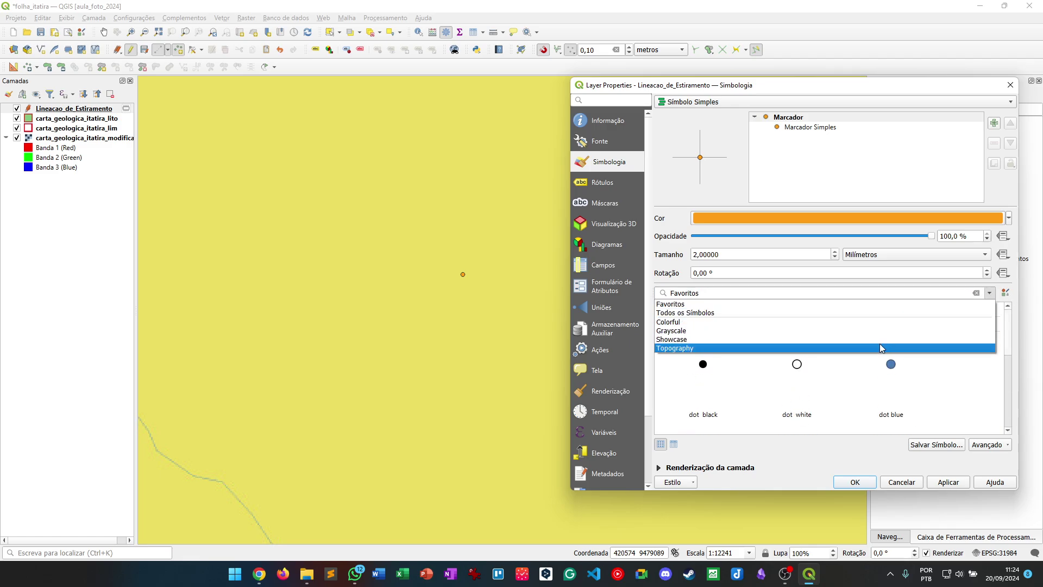
left_click(670, 277)
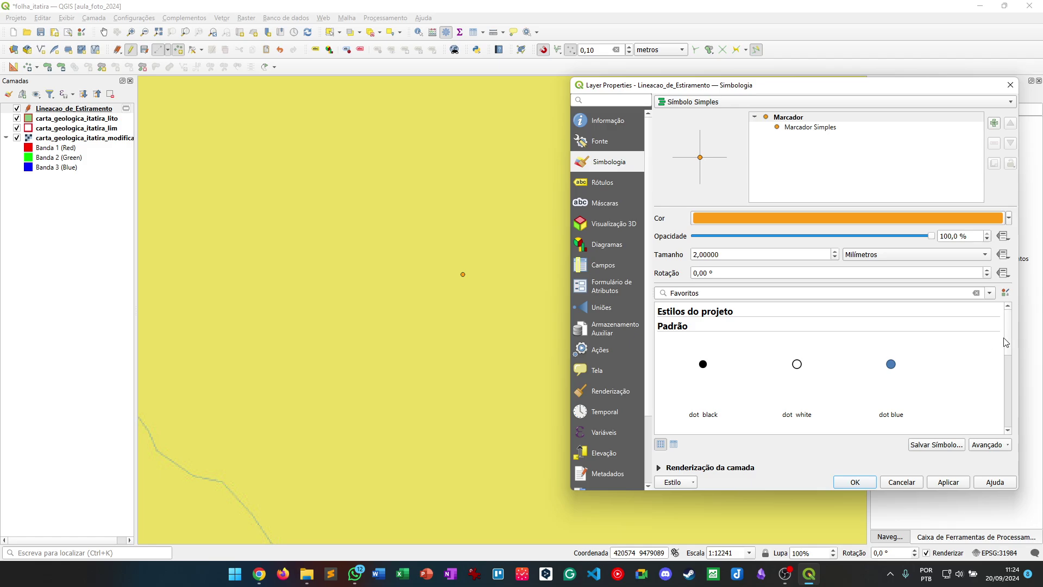
scroll(1006, 342, "down", 3)
scroll(1006, 342, "up", 5)
Import the symbols of CPRM_geologia.xml into the style library with the additional tag CPRM_geologia, and leave the style manager
left_click(1006, 293)
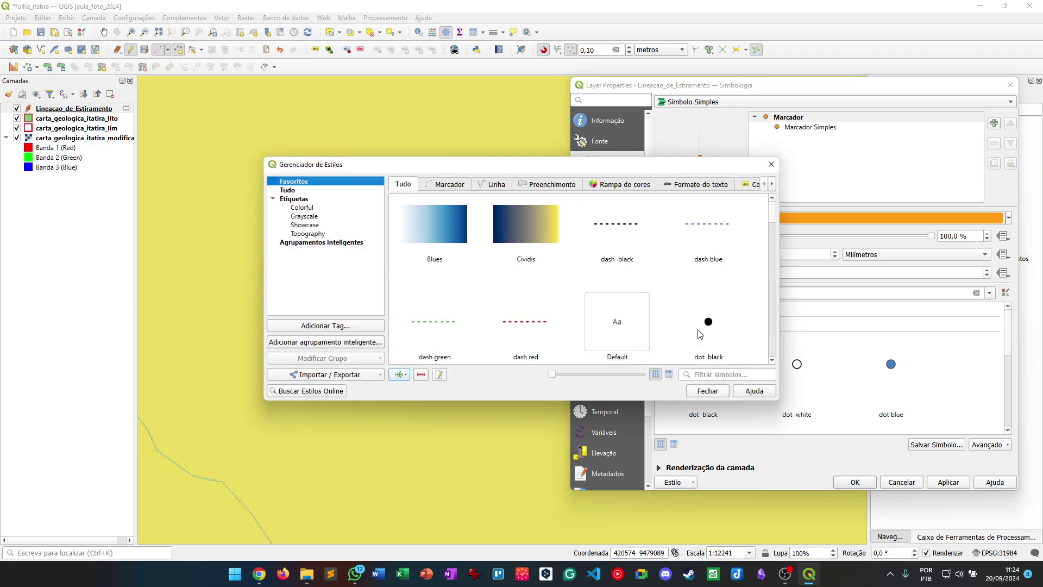
left_click(326, 375)
left_click(329, 400)
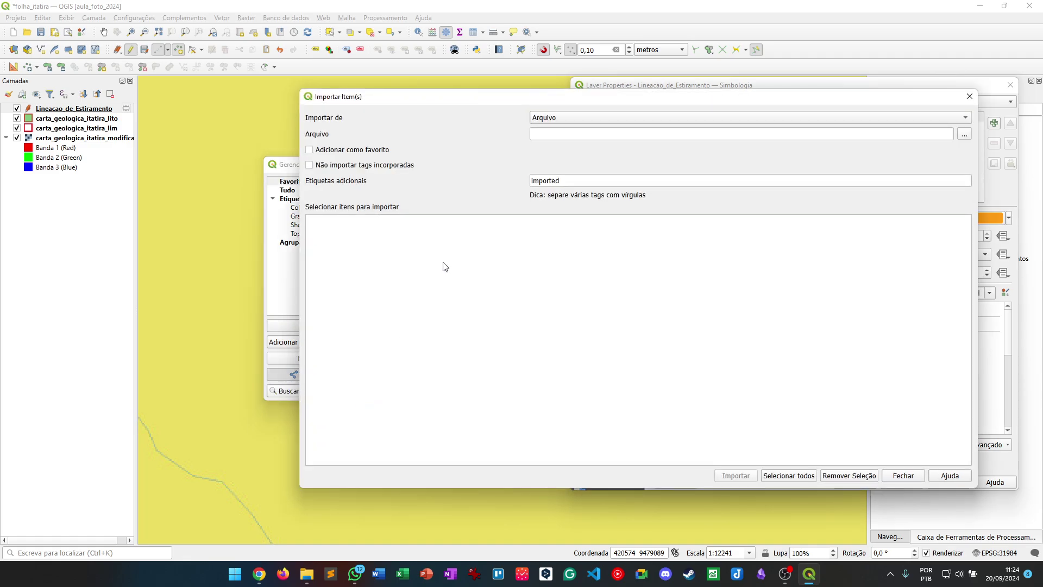
left_click(964, 133)
left_click(468, 192)
left_click(729, 380)
left_click(753, 480)
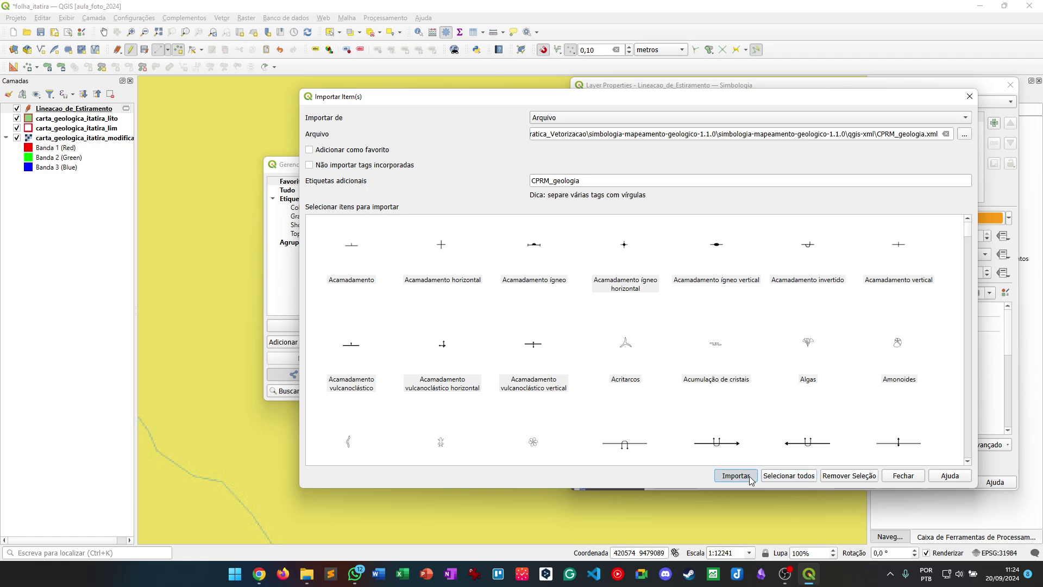
left_click(594, 311)
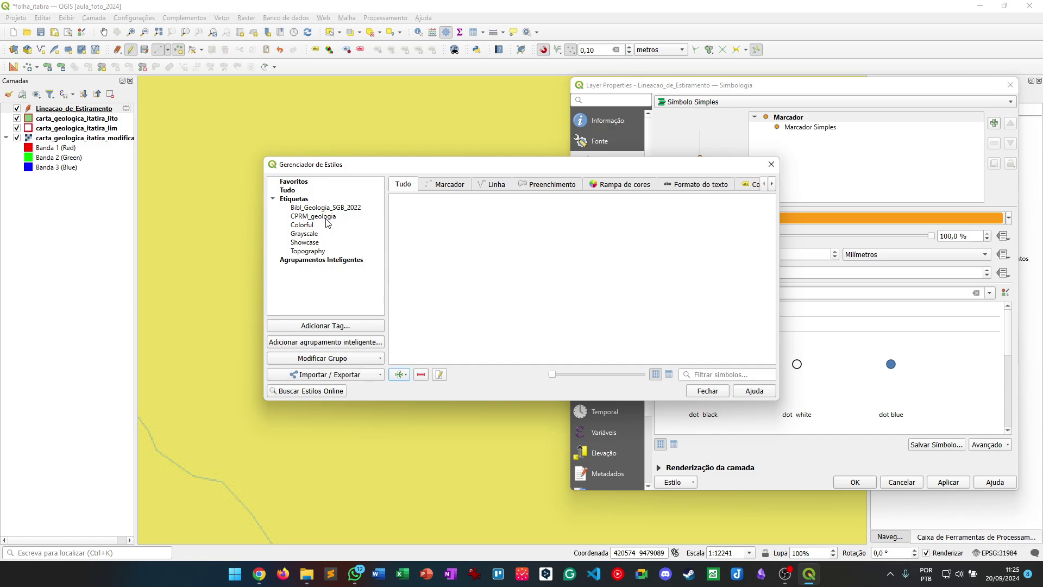
left_click(708, 391)
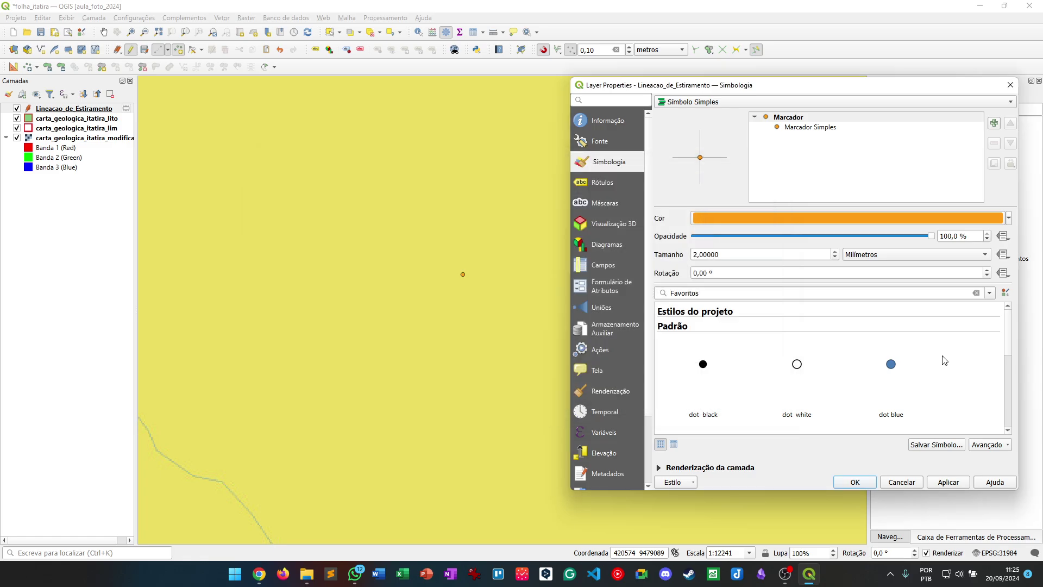
Show the CPRM_geologia symbol group for the layer and enlarge the properties dialog to fit more symbols
left_click(990, 293)
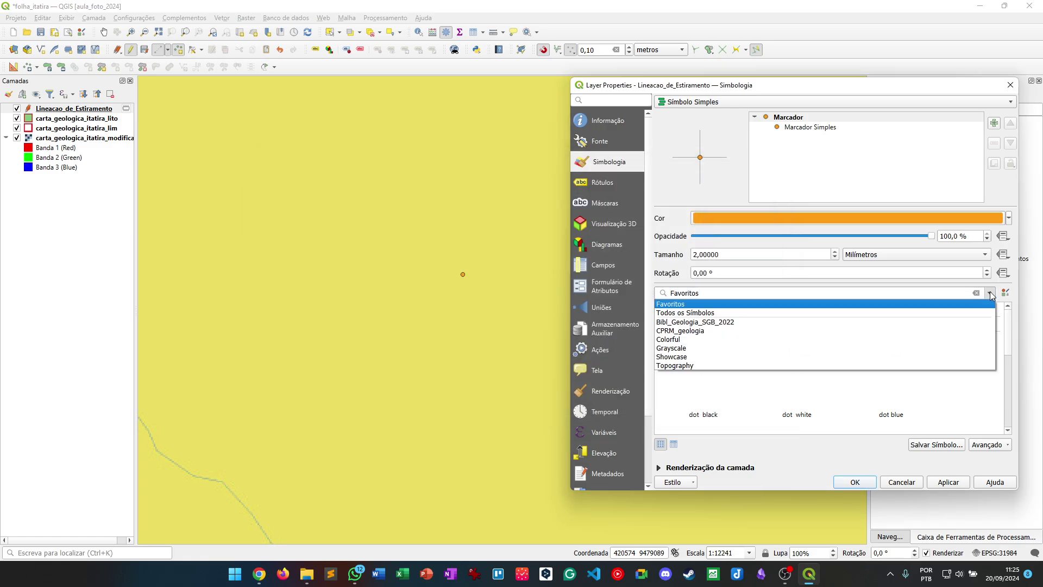
left_click(696, 331)
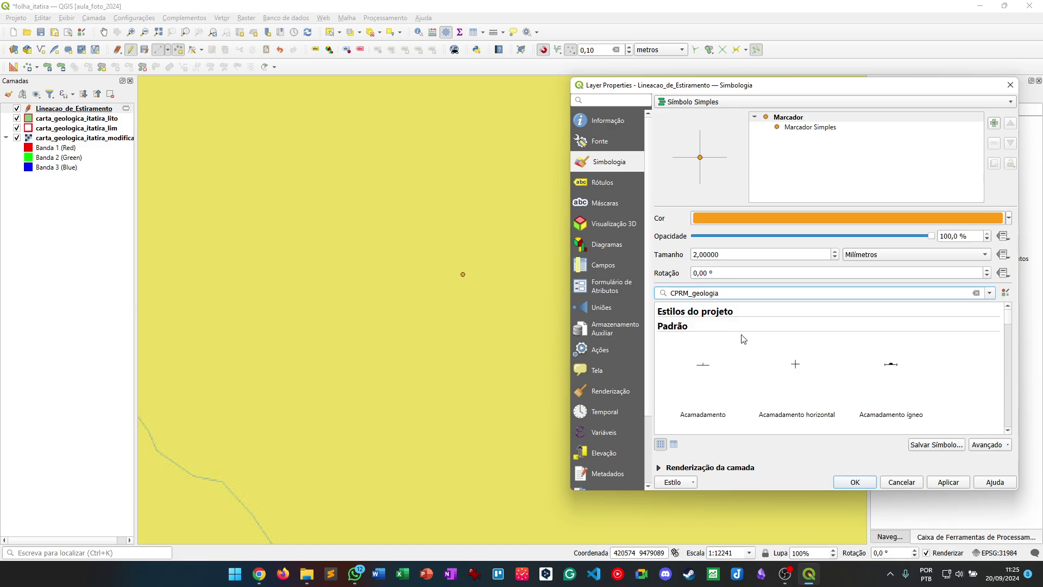
left_click_drag(824, 94, 761, 46)
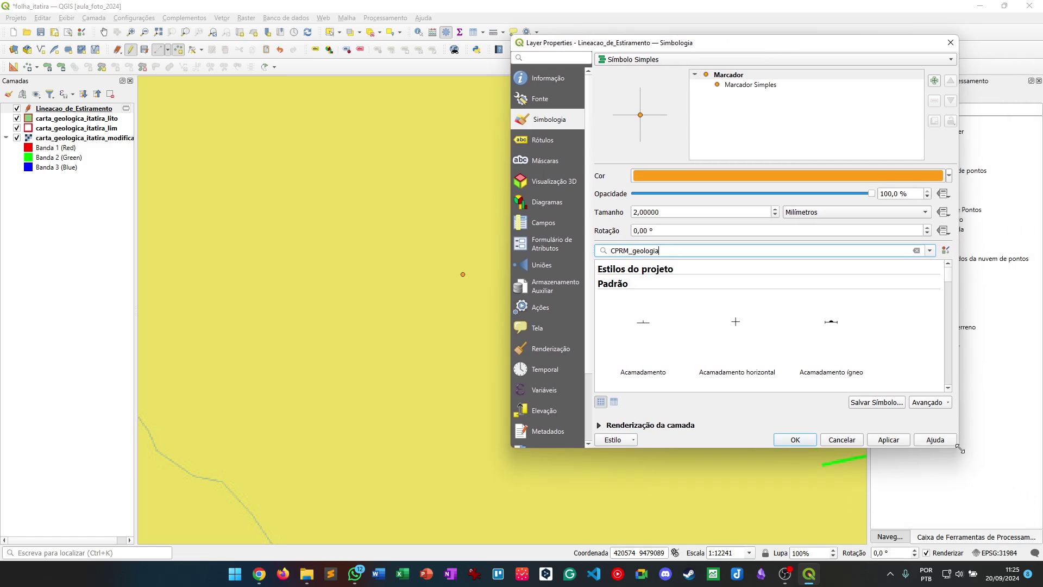
left_click_drag(959, 449, 1028, 533)
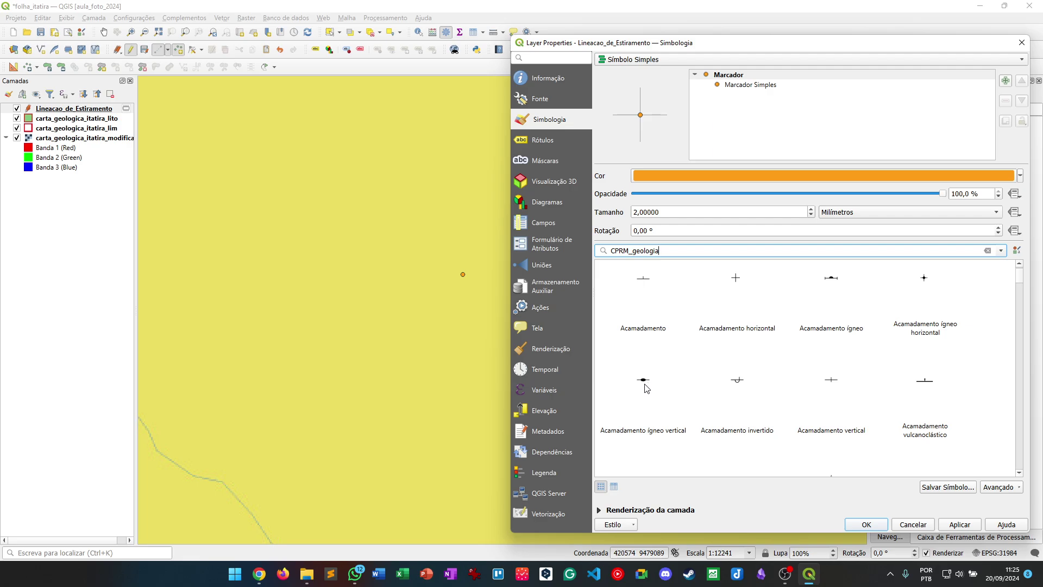
Browse the CPRM_geologia symbols and apply Acamadamento ígneo vertical to the point layer
left_click_drag(1023, 282, 1022, 389)
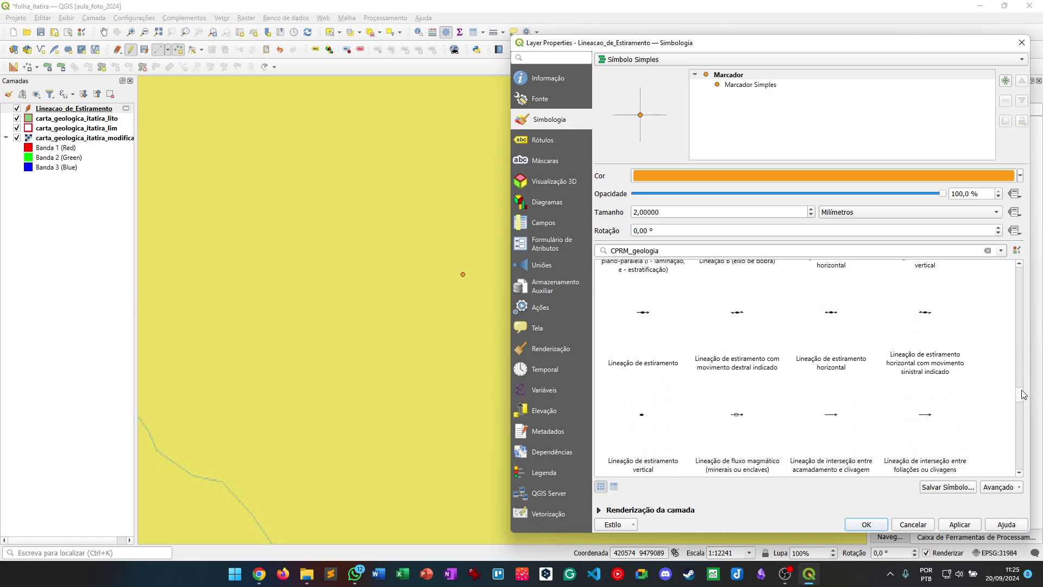
scroll(849, 329, "up", 15)
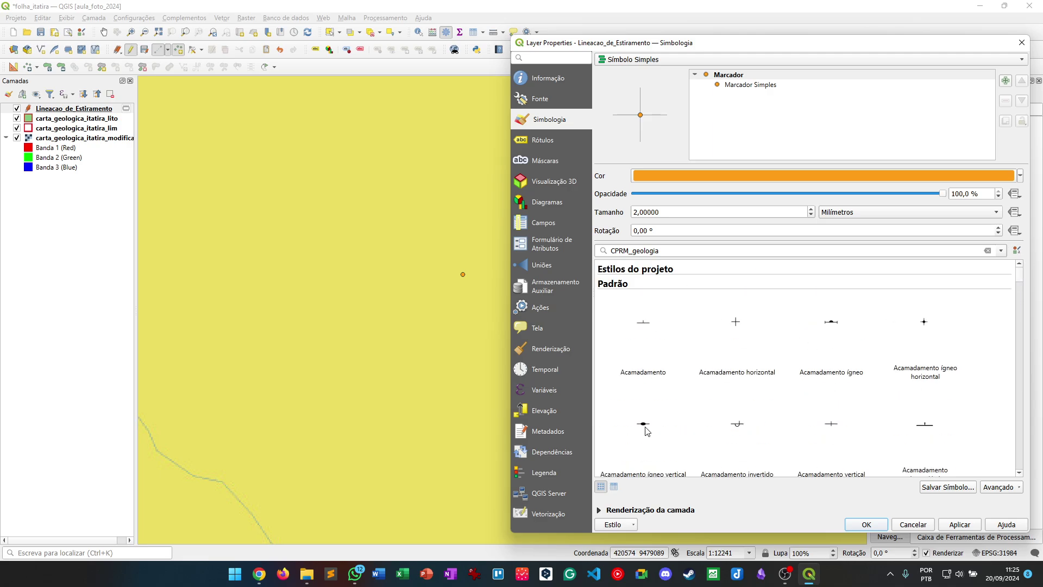
left_click(645, 426)
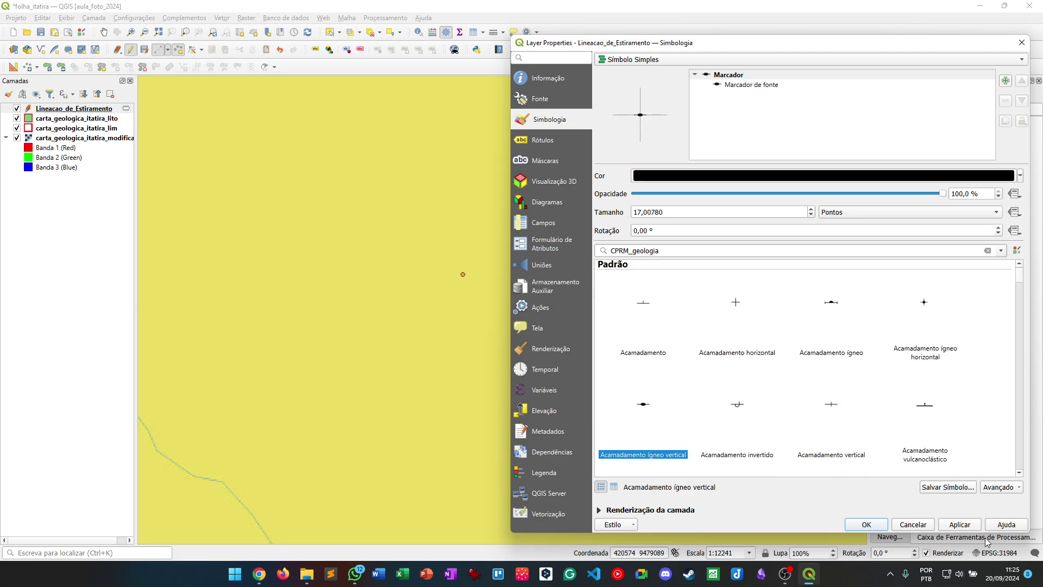
left_click(966, 529)
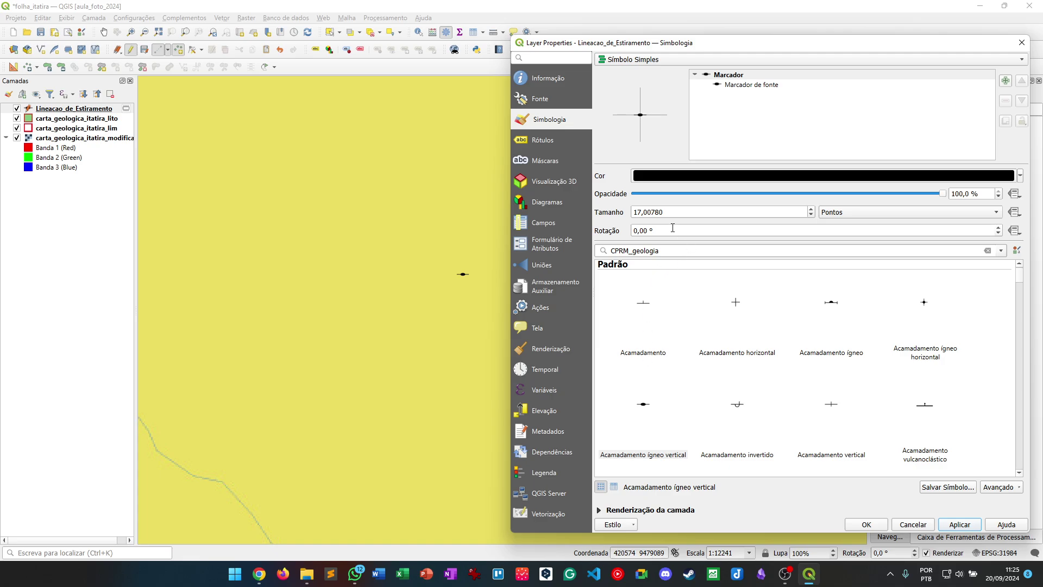
Set the marker size to 50 points and apply it to the layer
left_click_drag(665, 212, 595, 200)
type("50")
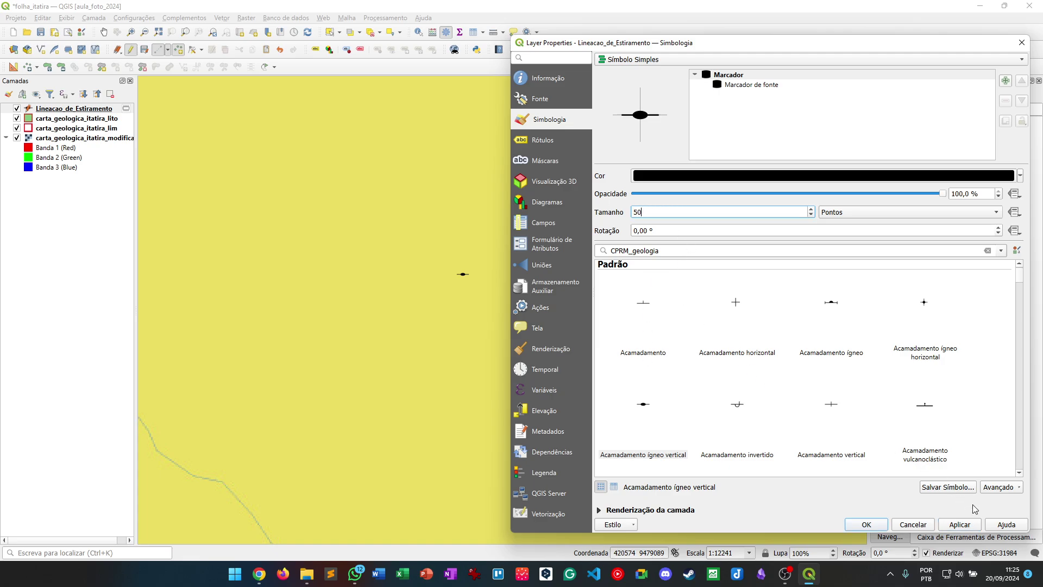
left_click(966, 525)
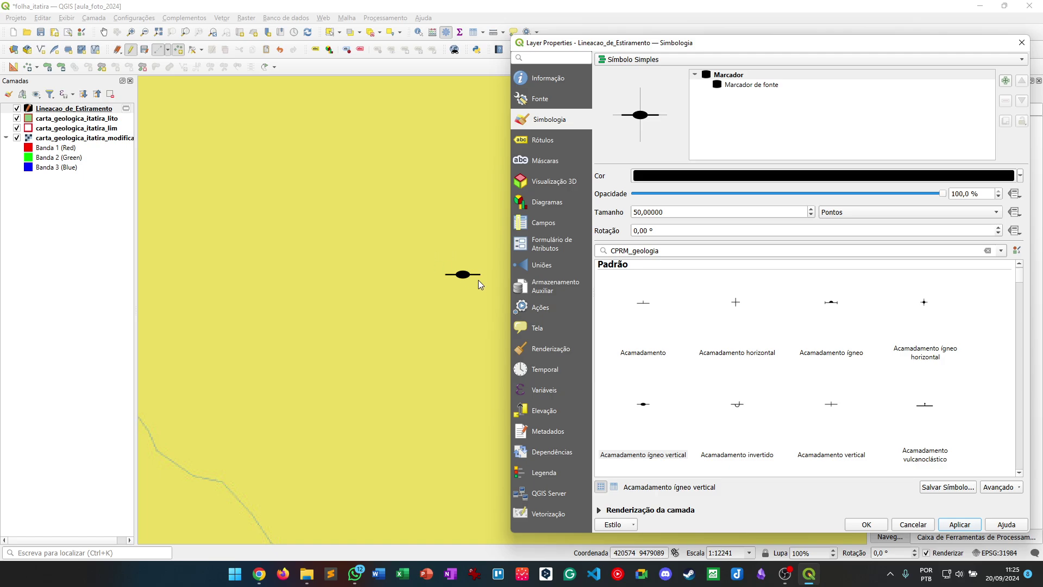